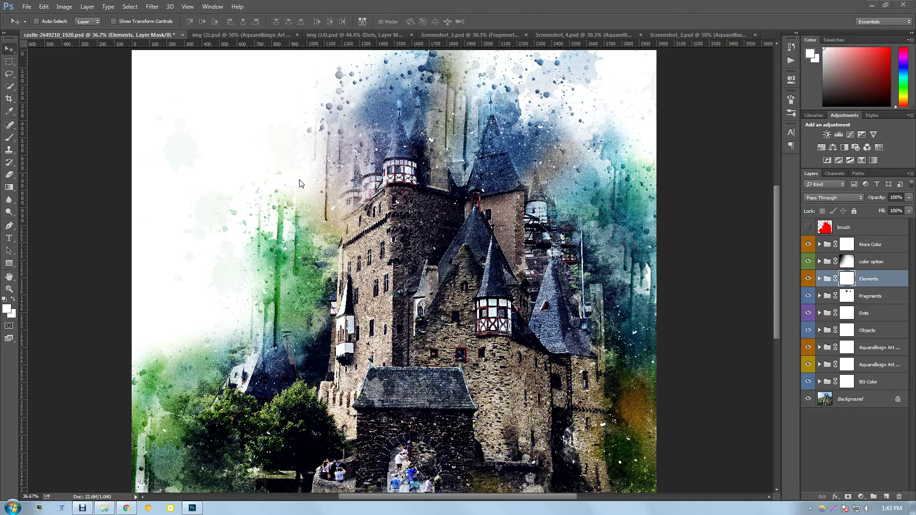
Browse the castle, house, green window and chameleon watercolor example artworks
left_click(232, 35)
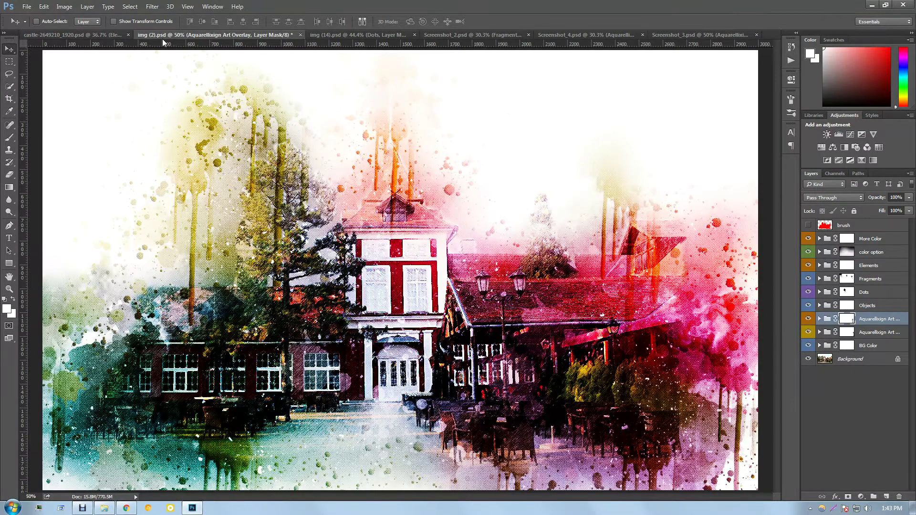
left_click(107, 35)
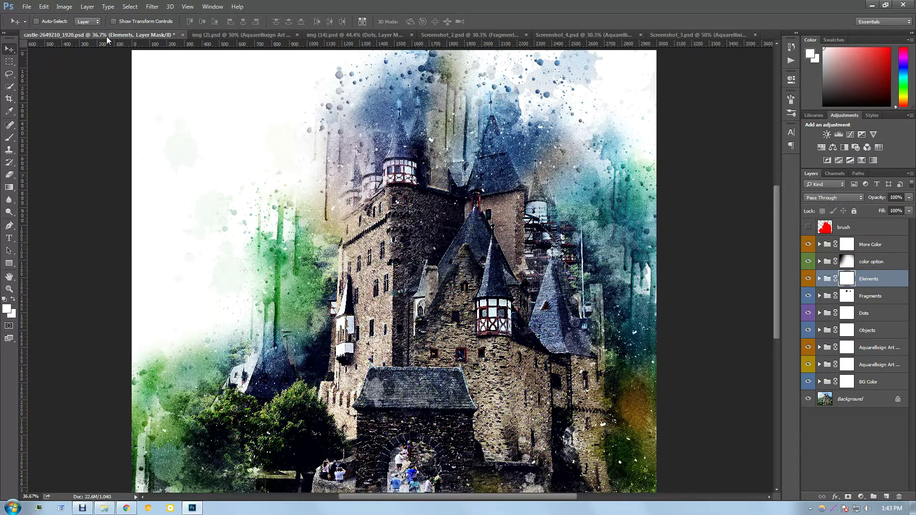
left_click(260, 33)
left_click(345, 34)
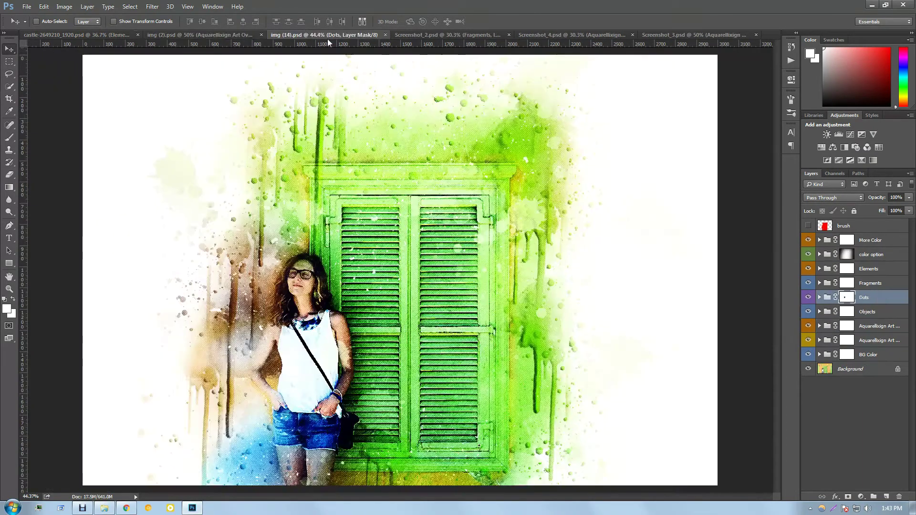
left_click(430, 37)
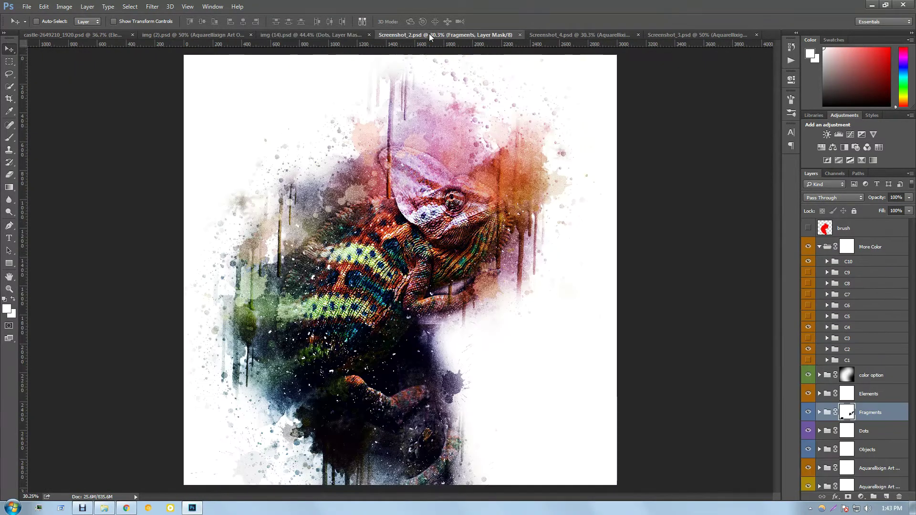
Collapse More Color, view the tiger and iguana artworks, and restore default black/white colours
left_click(819, 247)
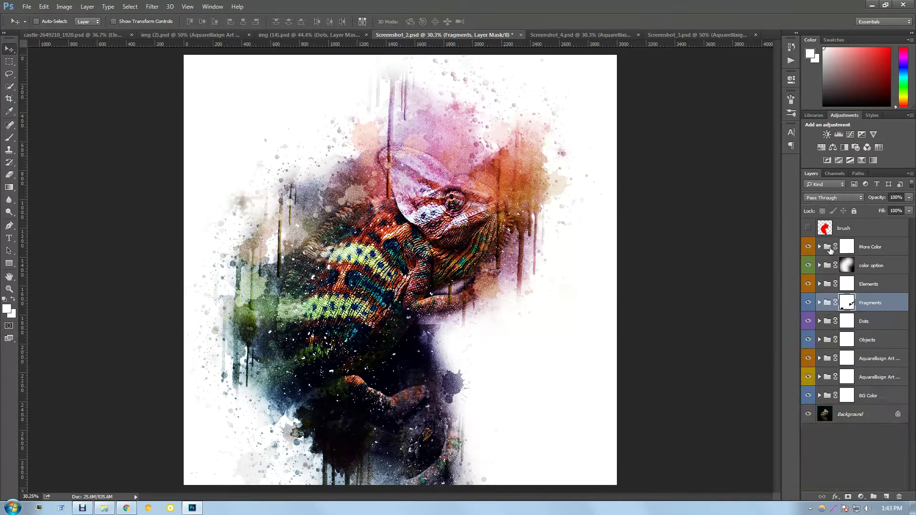
left_click(558, 34)
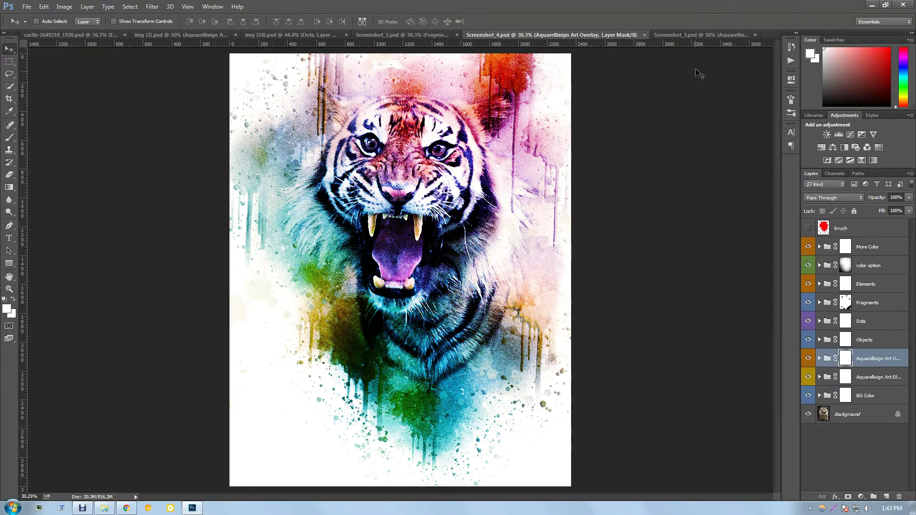
left_click(680, 36)
key("d")
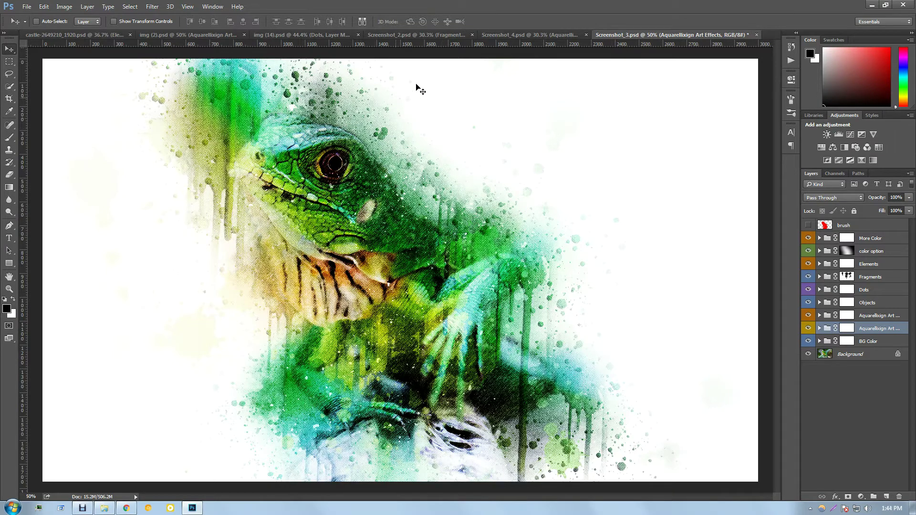
Show the Actions panel and load the Aquarellixign Art ATN file from the Desktop folder, expanding the new set
left_click(214, 7)
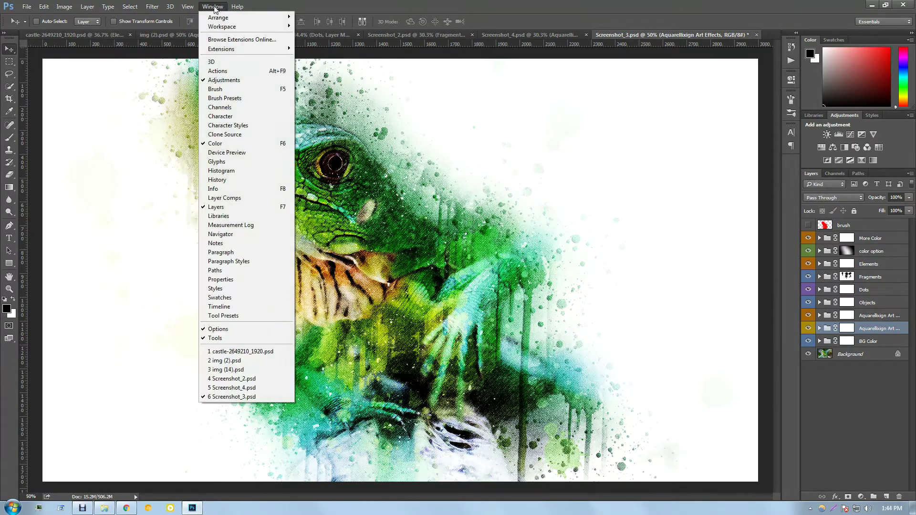
left_click(275, 72)
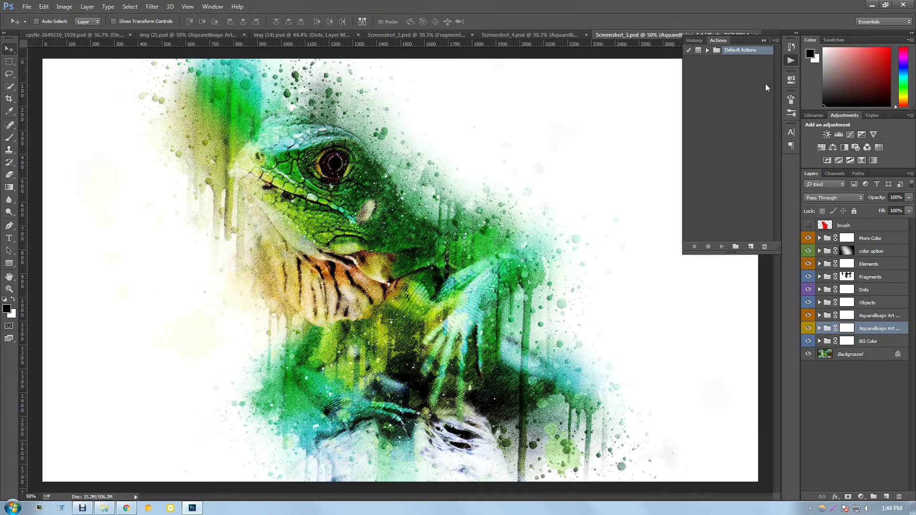
left_click(776, 41)
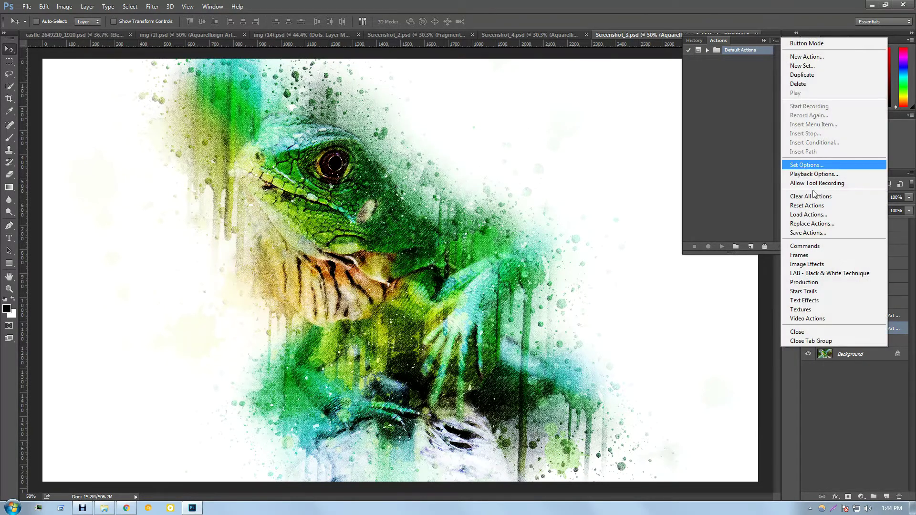
left_click(814, 216)
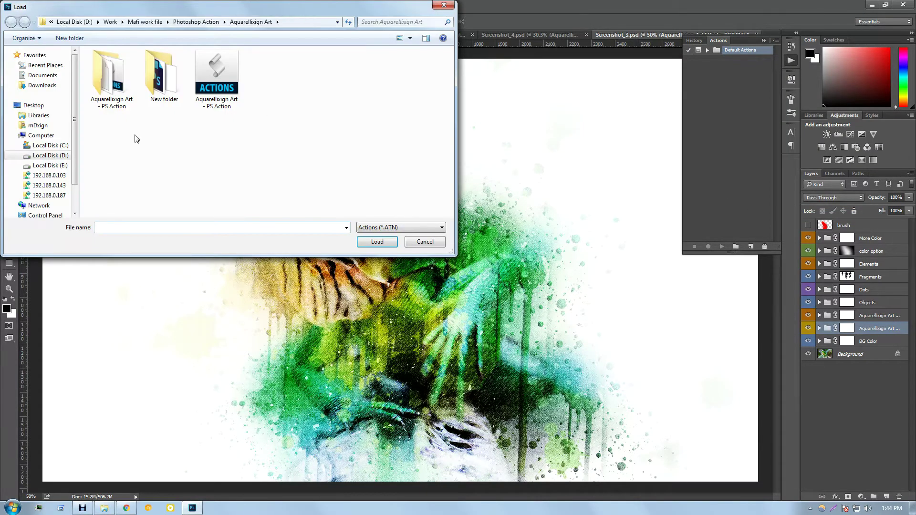
left_click(33, 105)
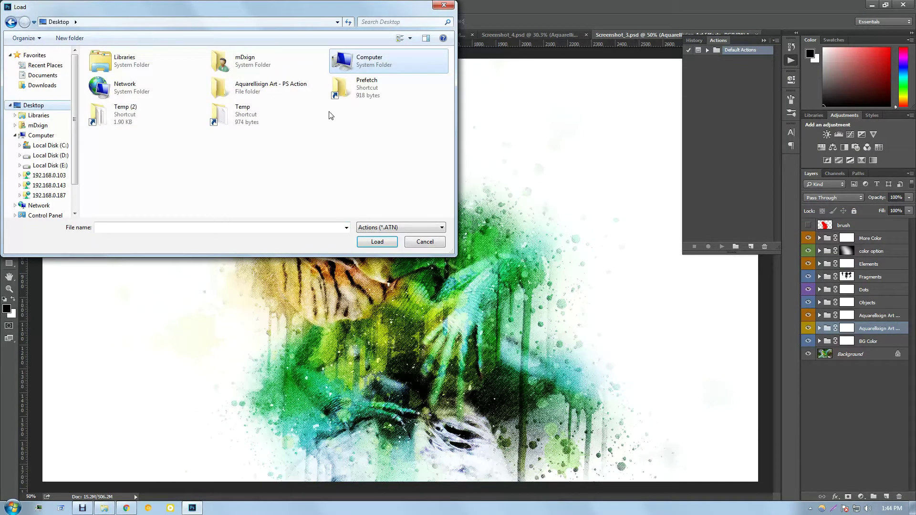
double_click(273, 94)
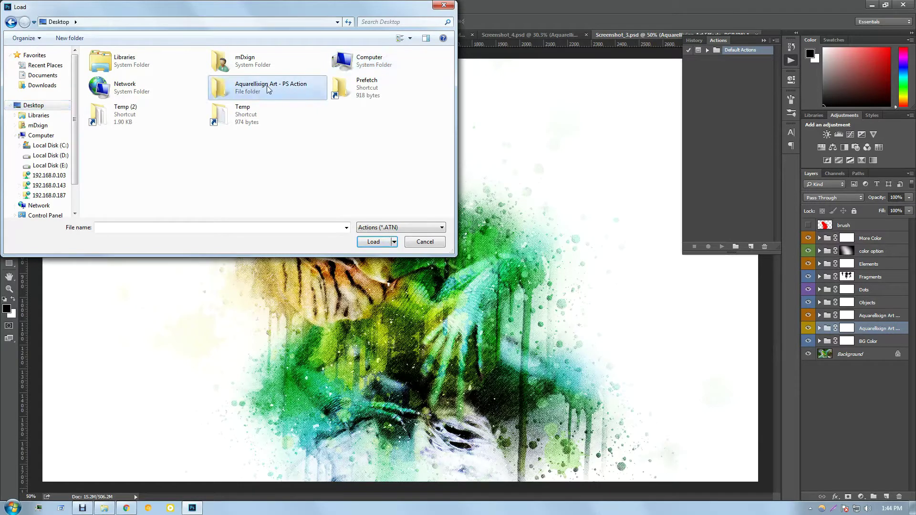
left_click(172, 66)
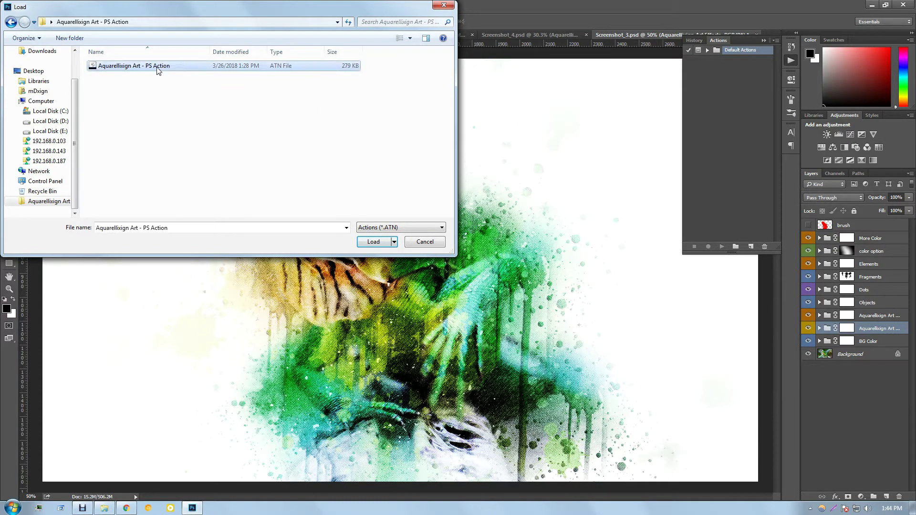
left_click(384, 241)
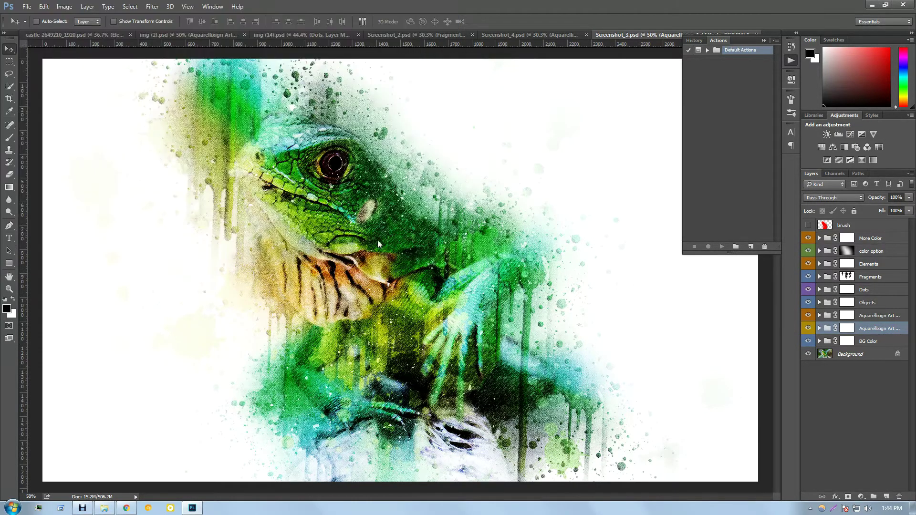
left_click(708, 60)
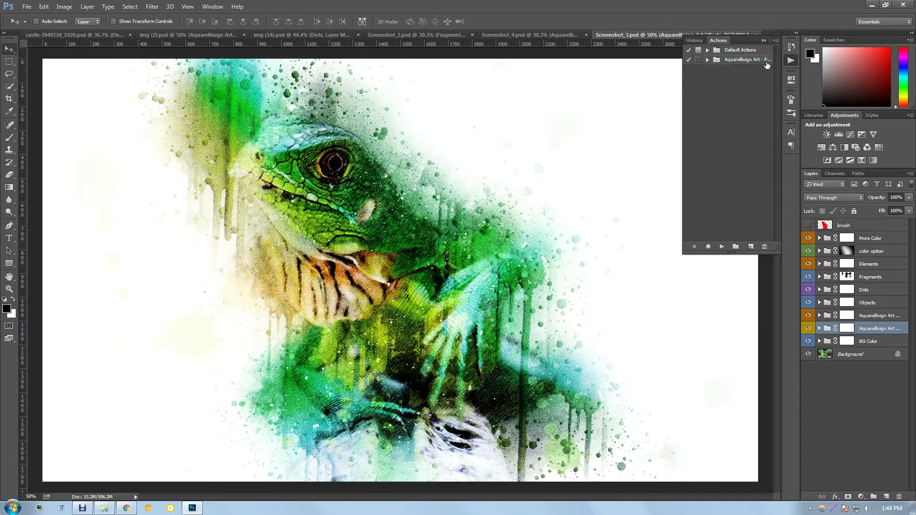
Close the Actions panel and open the Preset Manager with Brushes as the preset type
left_click(763, 41)
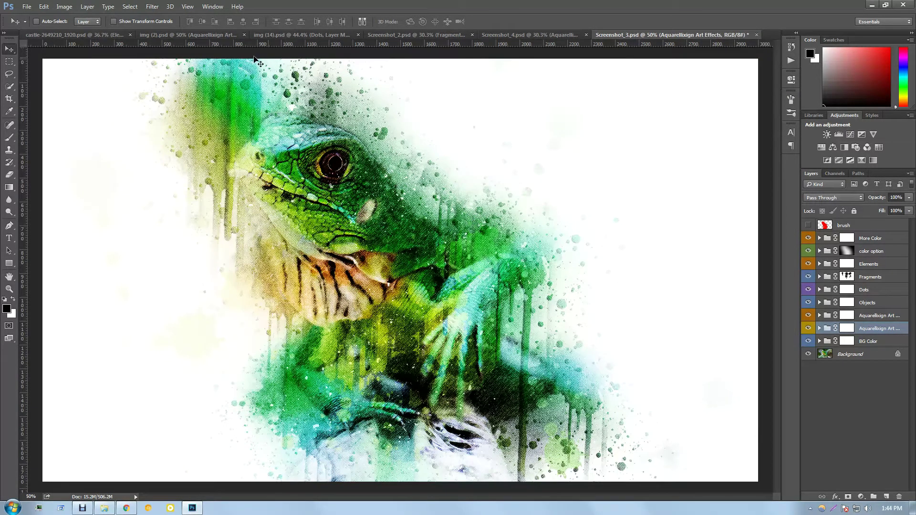
left_click(43, 7)
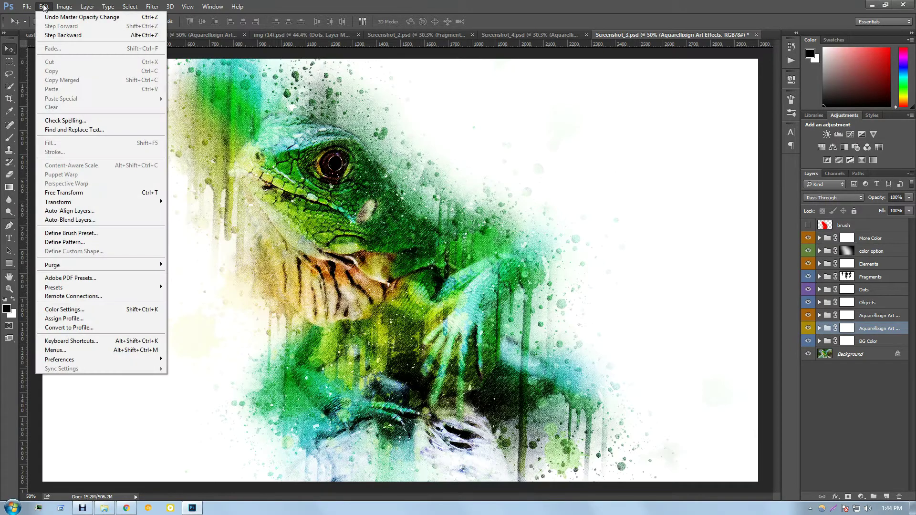
left_click(44, 7)
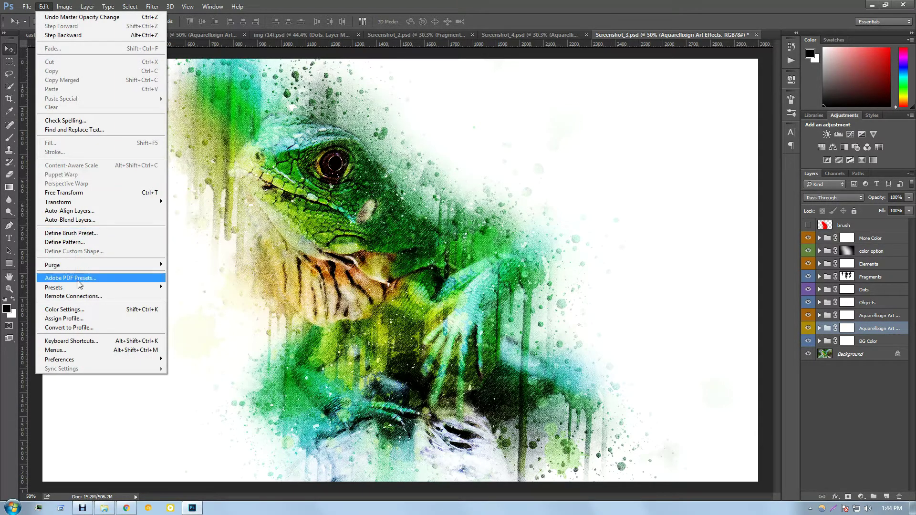
mouse_move(54, 287)
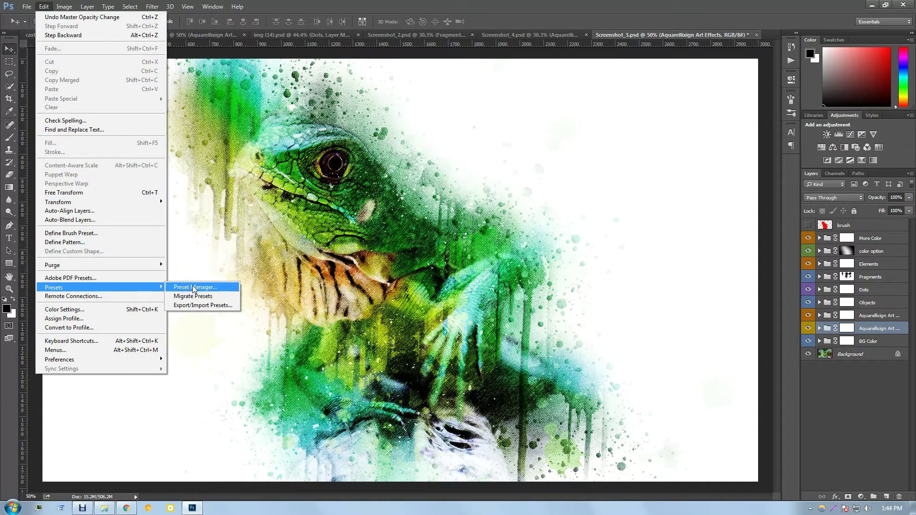
left_click(206, 288)
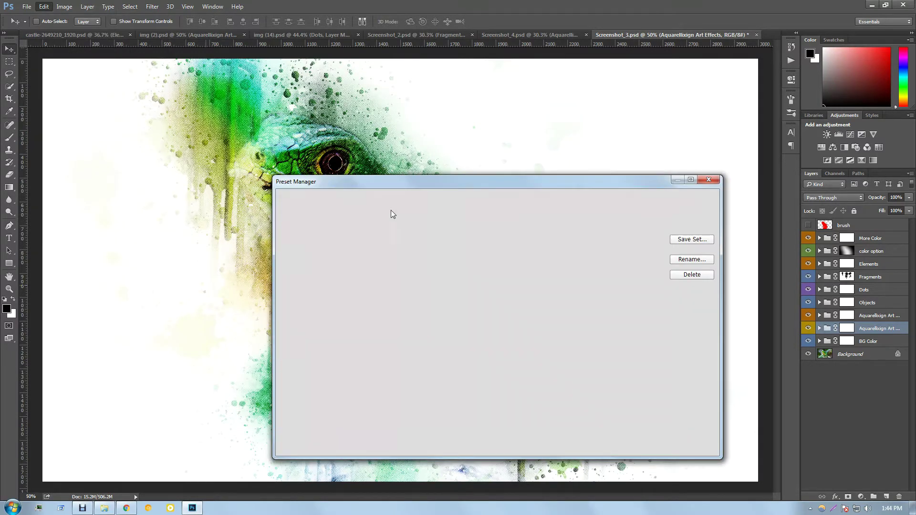
left_click(365, 199)
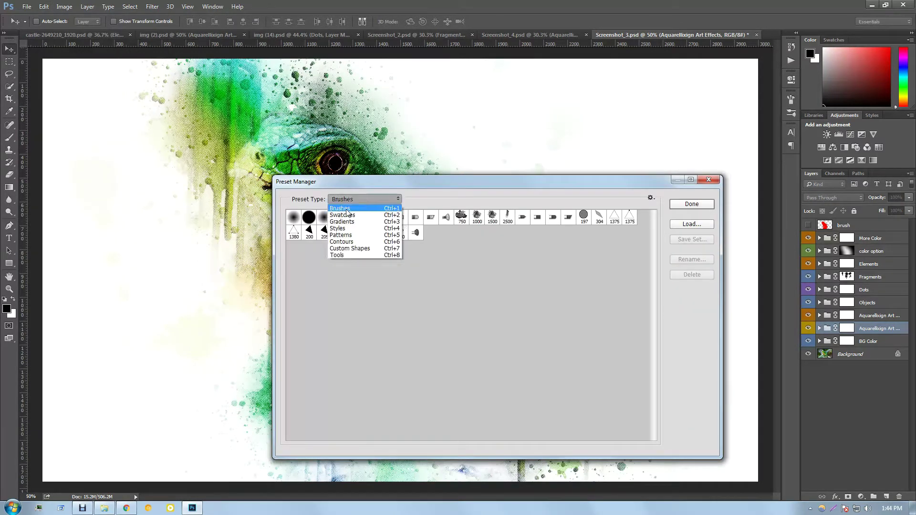
left_click(344, 210)
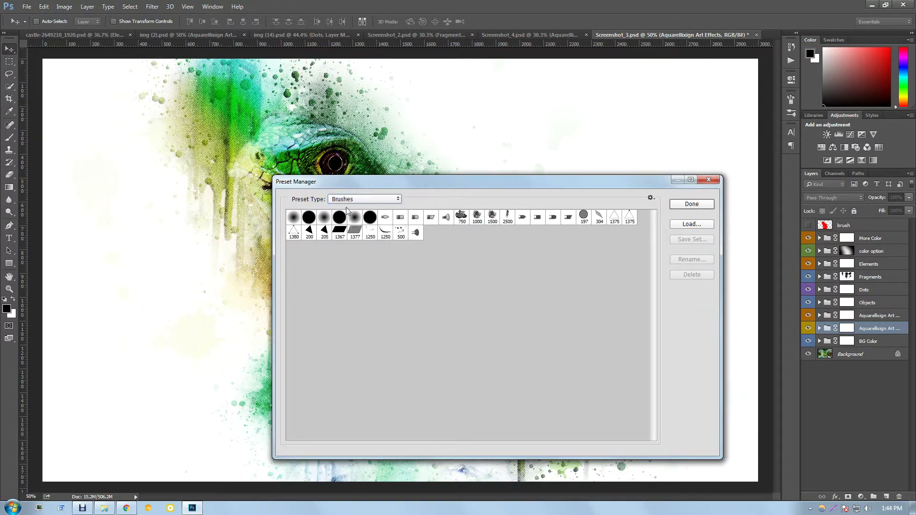
Load Aquarellixign Art Brushes.abr from the Desktop action folder and close the Preset Manager
left_click(687, 225)
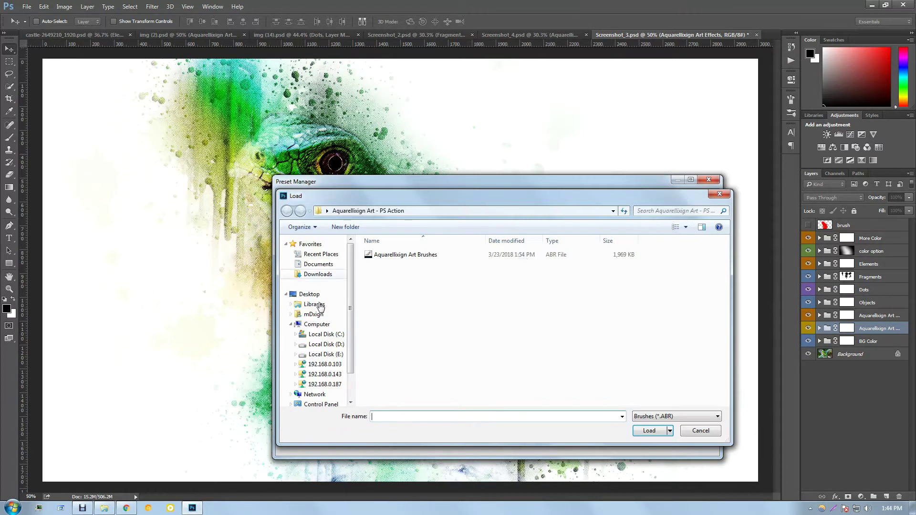
left_click(309, 294)
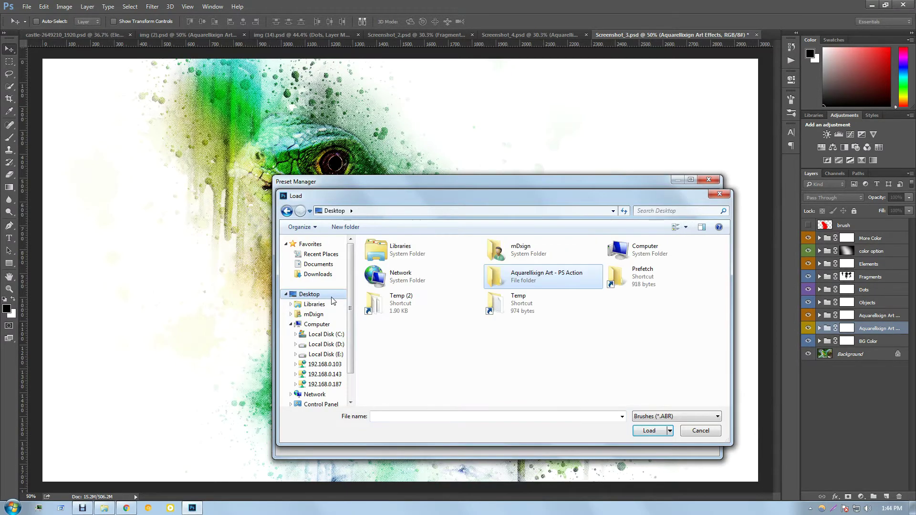
double_click(542, 275)
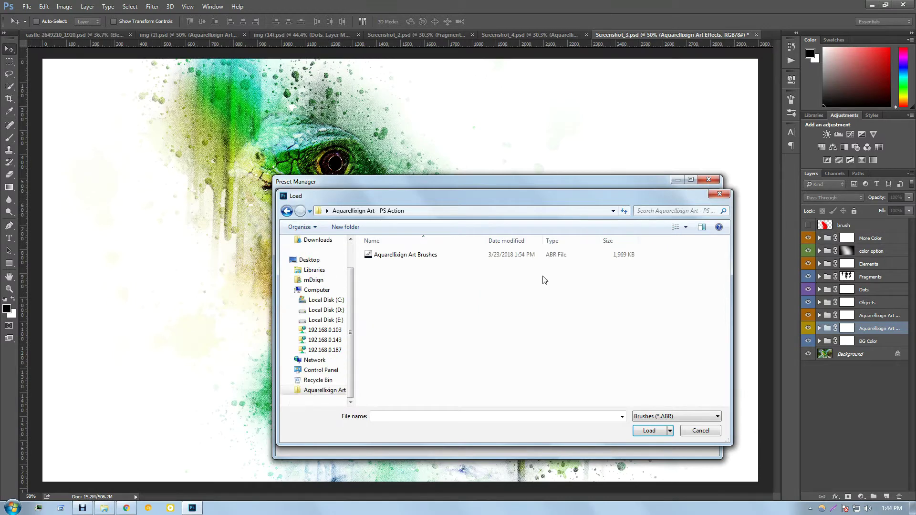
left_click(418, 255)
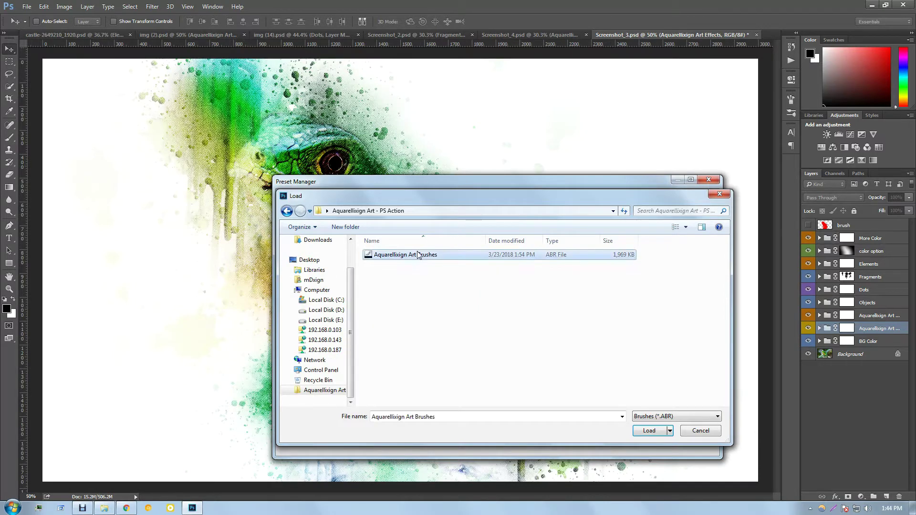
left_click(649, 431)
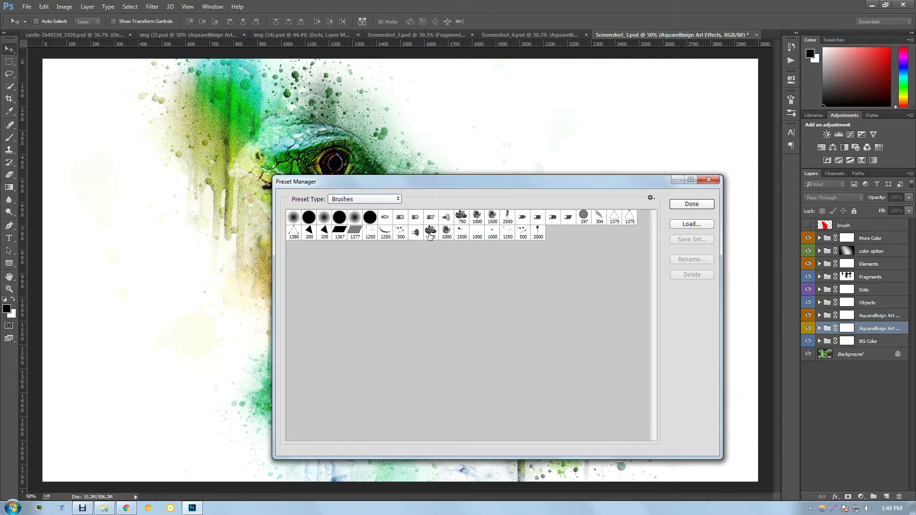
left_click(431, 232)
left_click(539, 233, "shift")
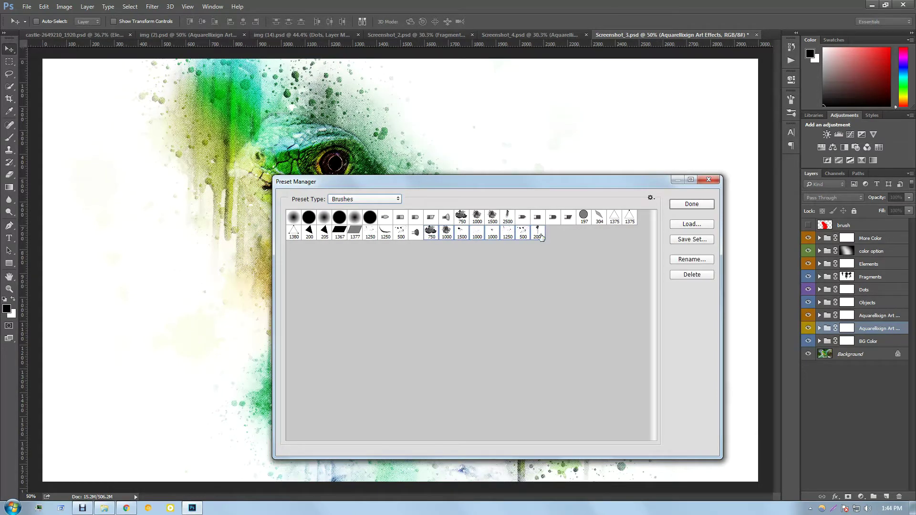
left_click(691, 204)
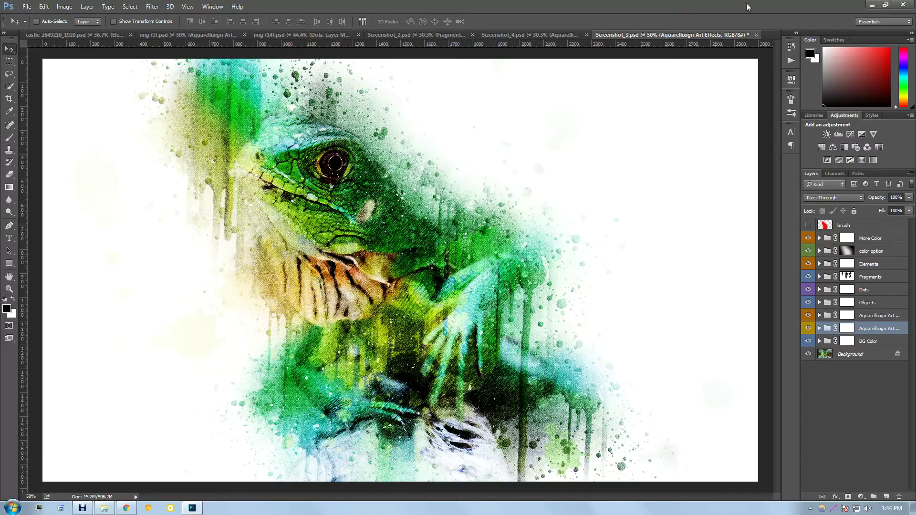
Drag the Sample photo from the desktop into Photoshop to open the portrait
left_click(872, 5)
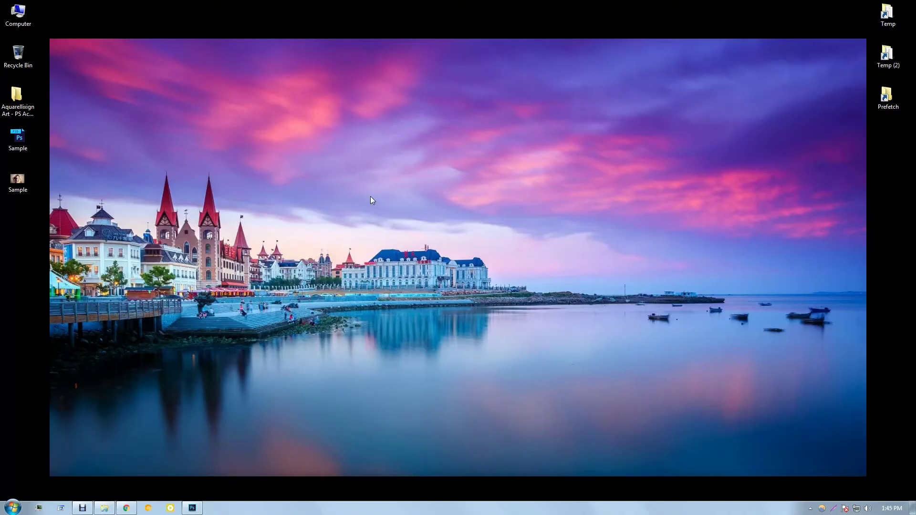
left_click(16, 188)
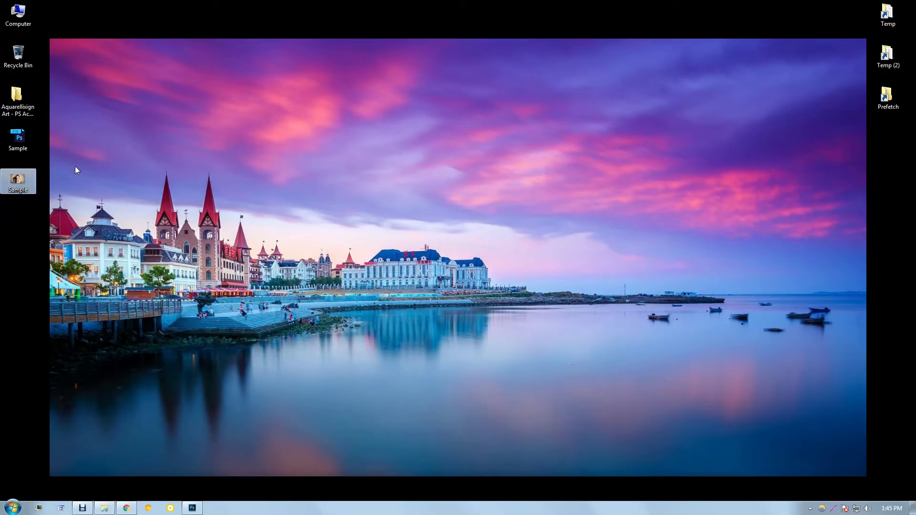
left_click_drag(17, 180, 194, 510)
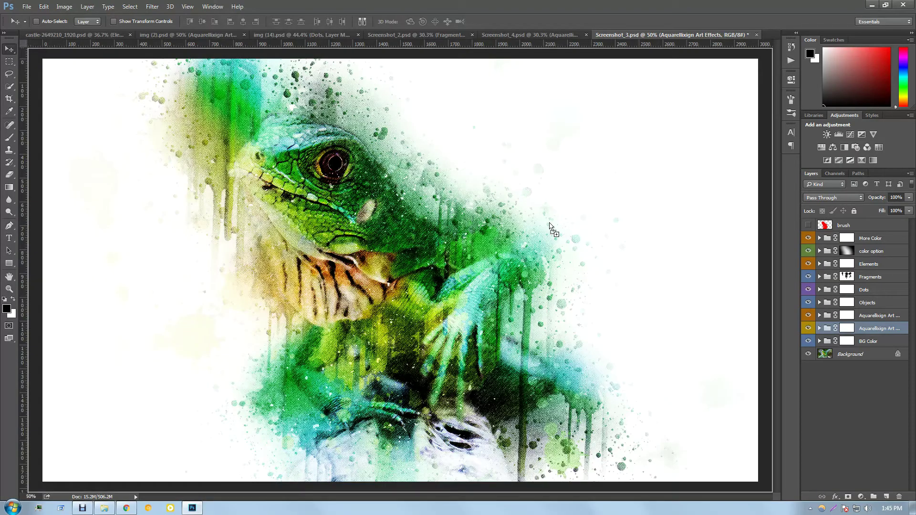
left_click_drag(194, 511, 728, 4)
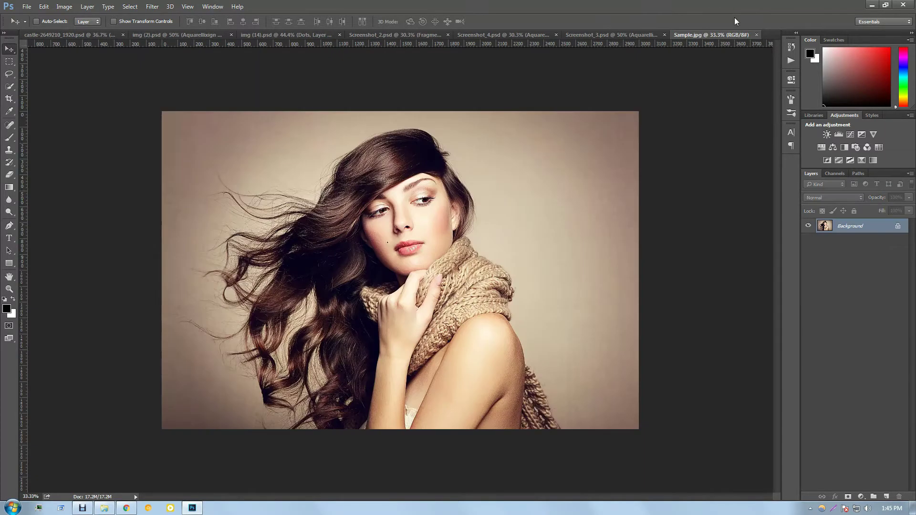
Unlock Background into Layer 0 and confirm Image Size keeps 3000 × 2001 px
scroll(431, 228, "up", 1)
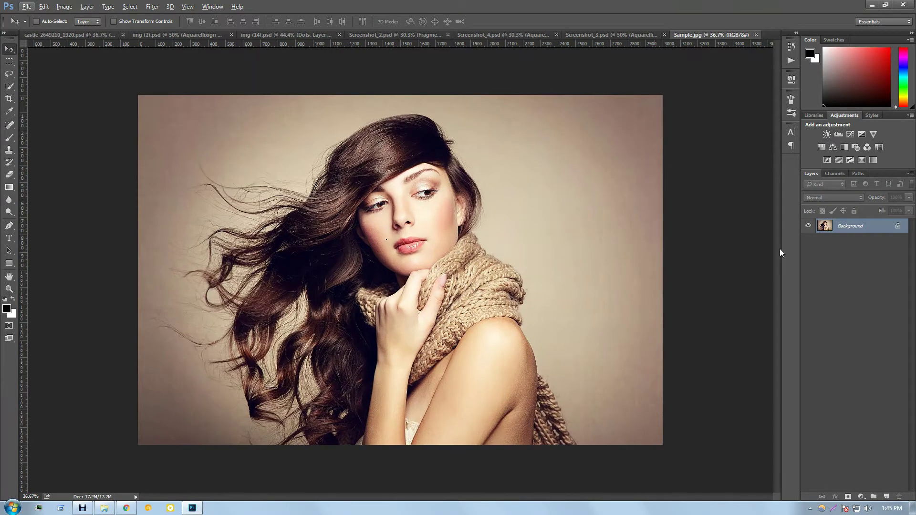
left_click(898, 227)
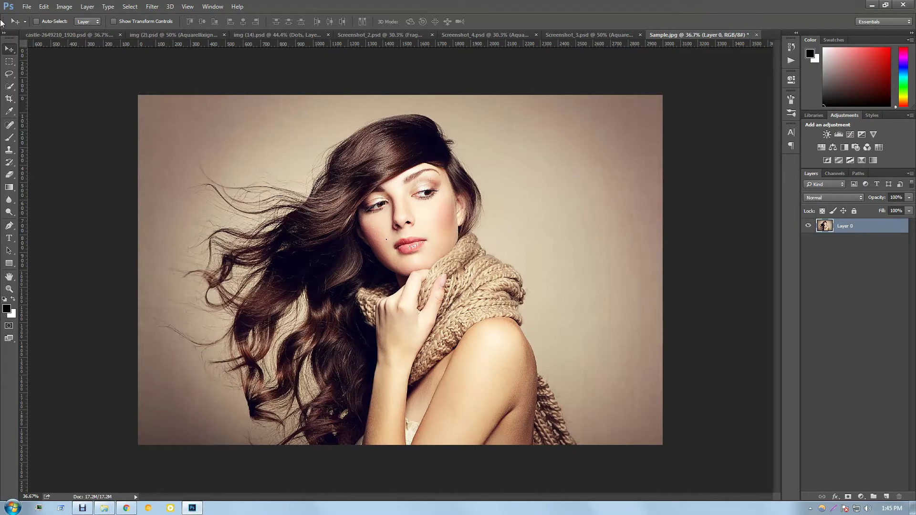
left_click(64, 7)
mouse_move(70, 17)
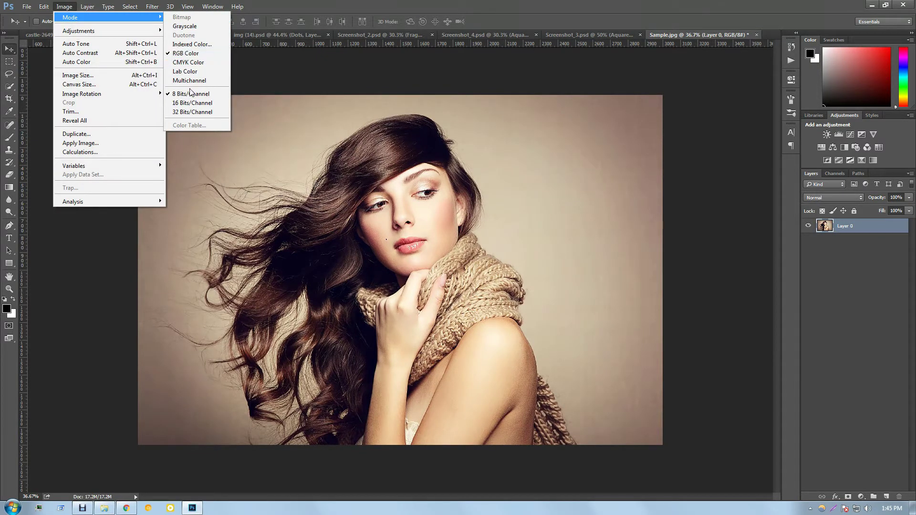
left_click(81, 76)
double_click(517, 206)
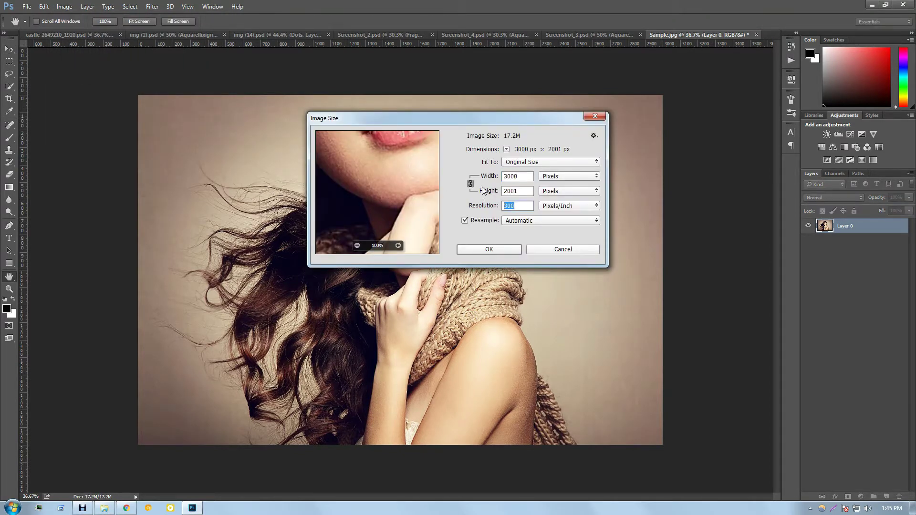
type("300")
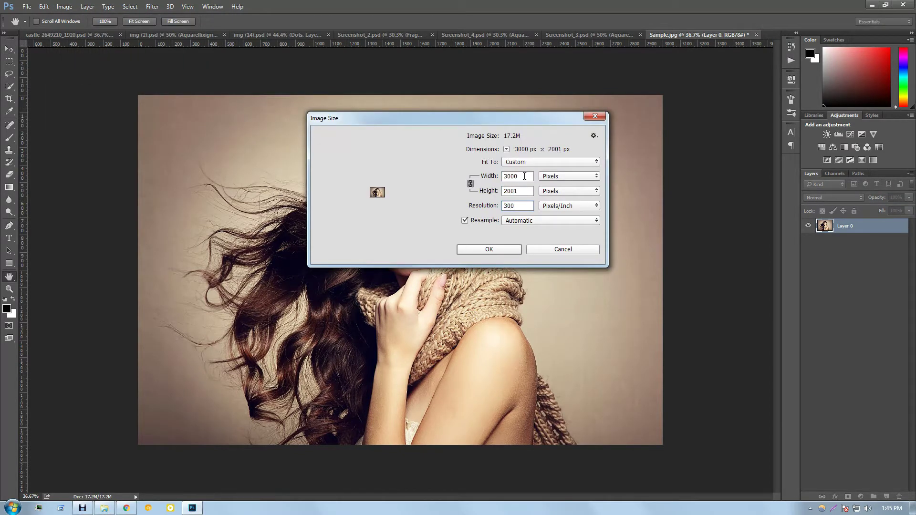
left_click_drag(490, 177, 498, 178)
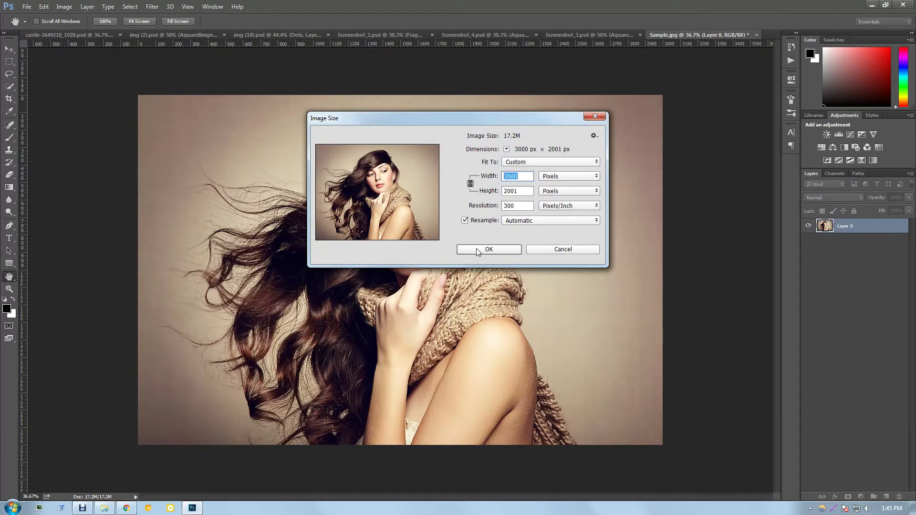
left_click(478, 251)
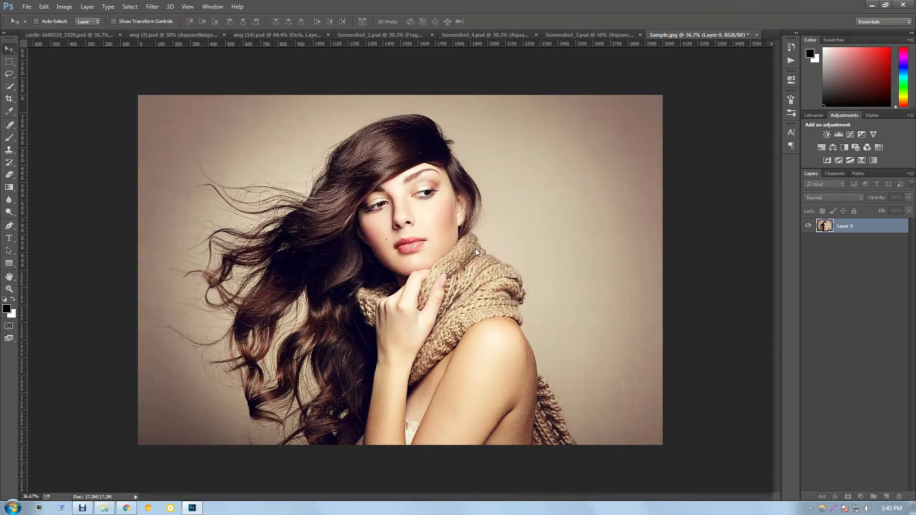
Convert Layer 0 back to Background, add a new layer named 'brush', and select the Brush tool
left_click(87, 7)
mouse_move(93, 16)
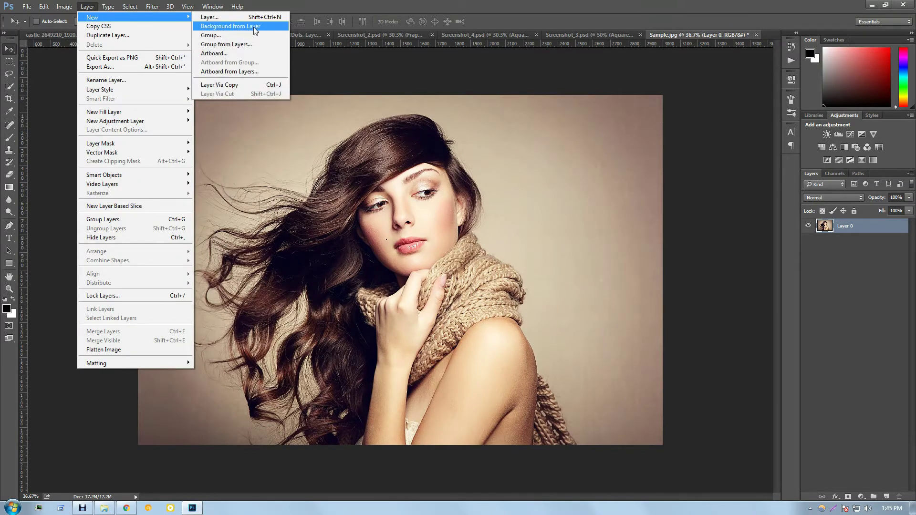
left_click(254, 30)
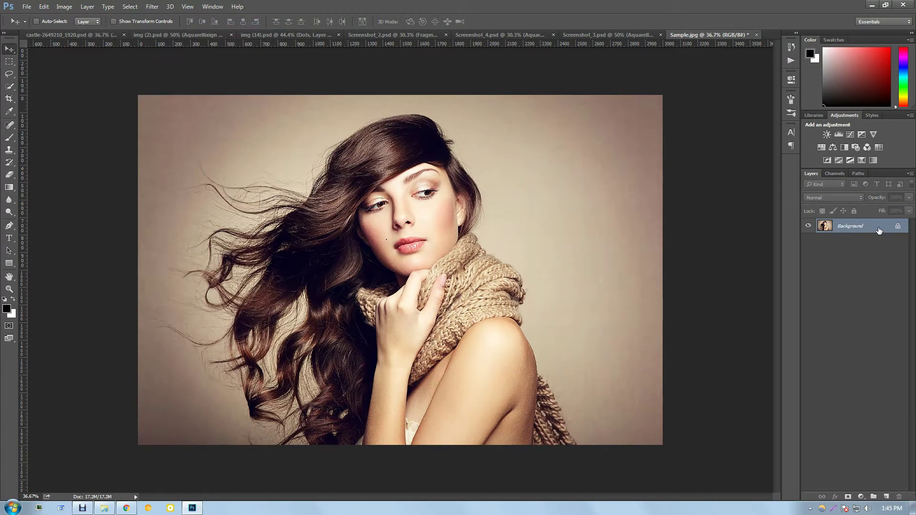
left_click(87, 7)
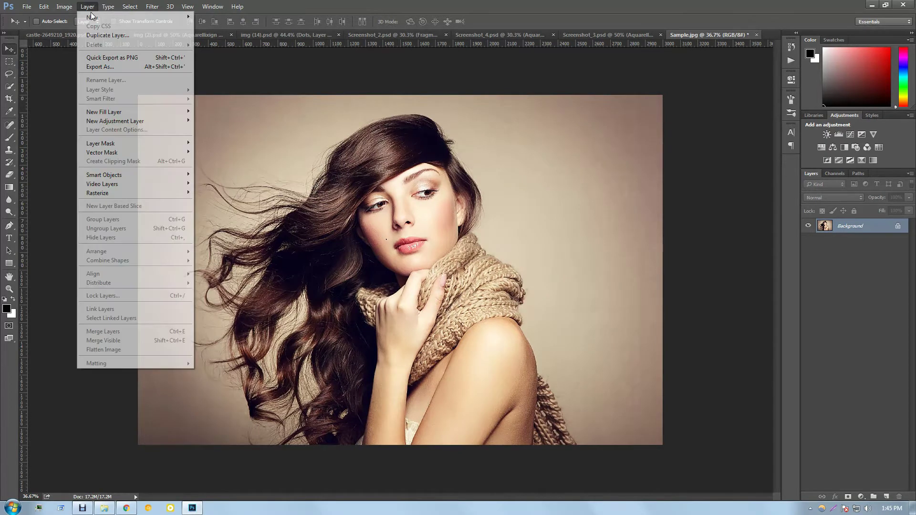
mouse_move(96, 16)
left_click(225, 17)
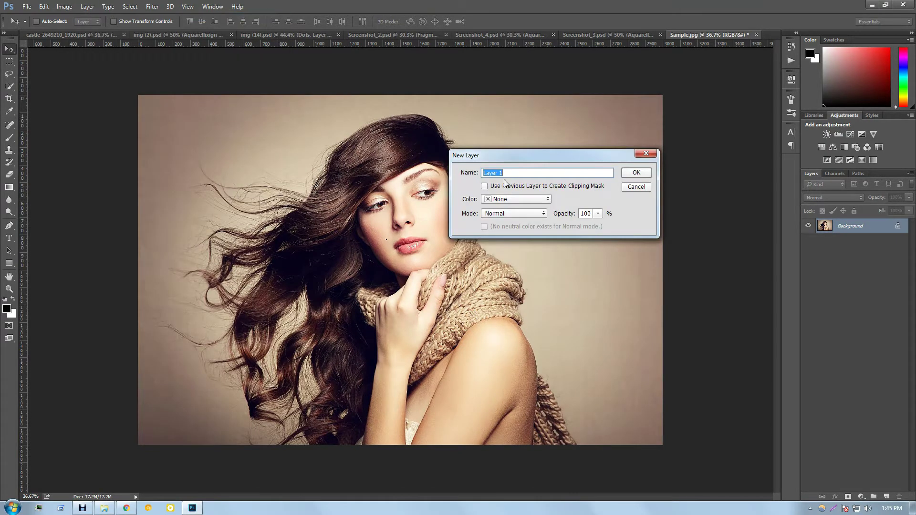
type("bus")
left_click_drag(509, 173, 470, 174)
left_click(637, 175)
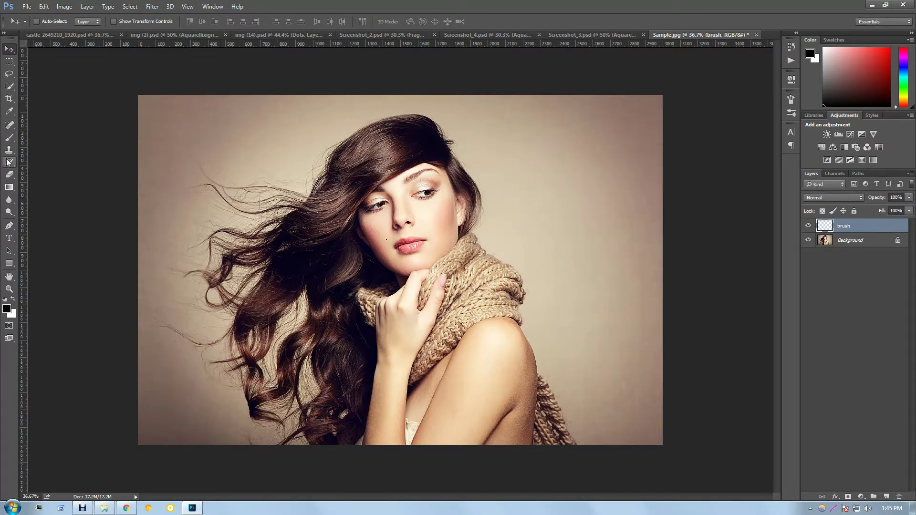
left_click(9, 138)
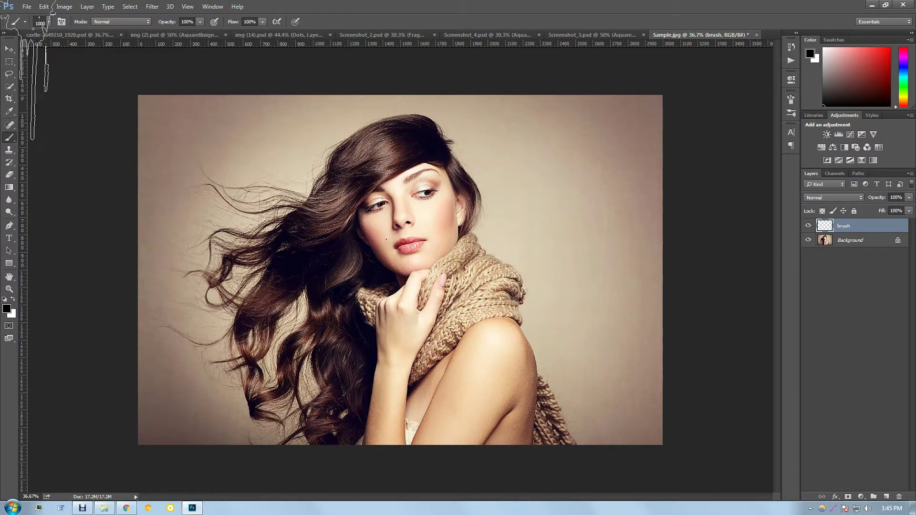
Choose a soft round brush with 25% hardness, opacity and flow at 100%
left_click(39, 22)
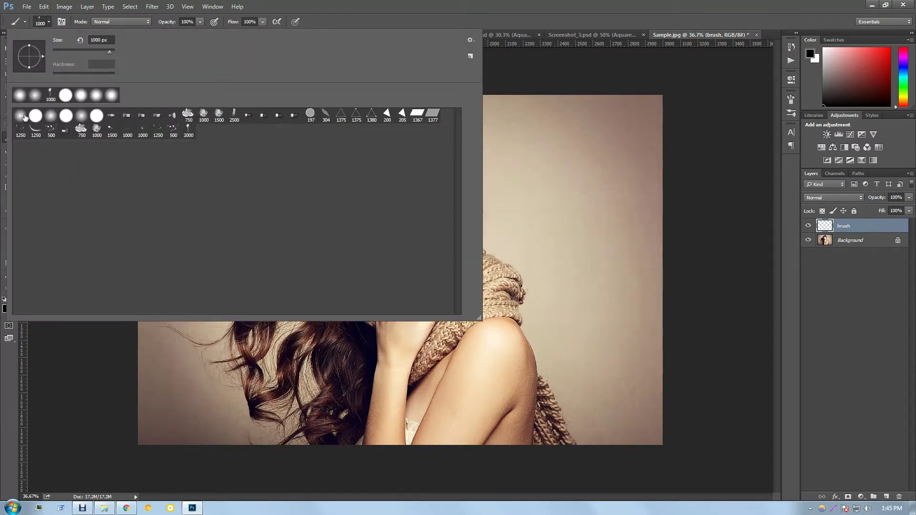
left_click(20, 115)
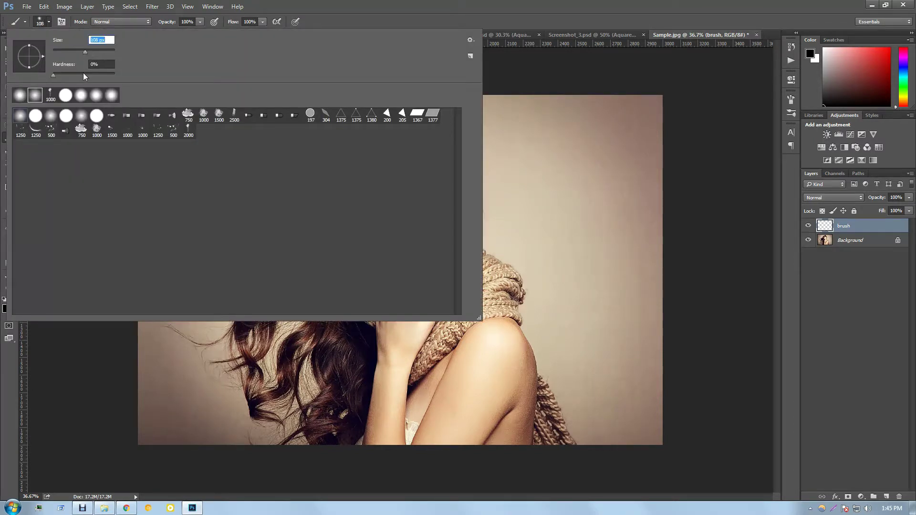
left_click(67, 64)
type("25")
left_click(200, 21)
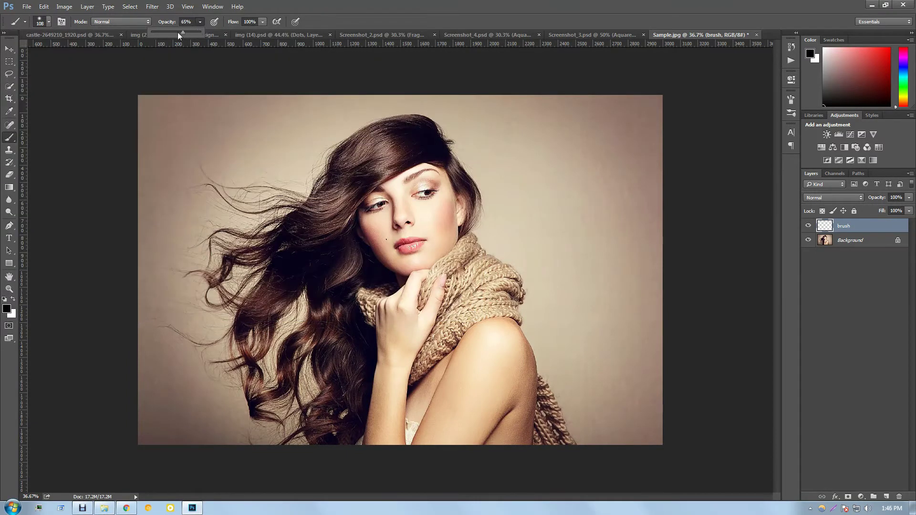
left_click(264, 22)
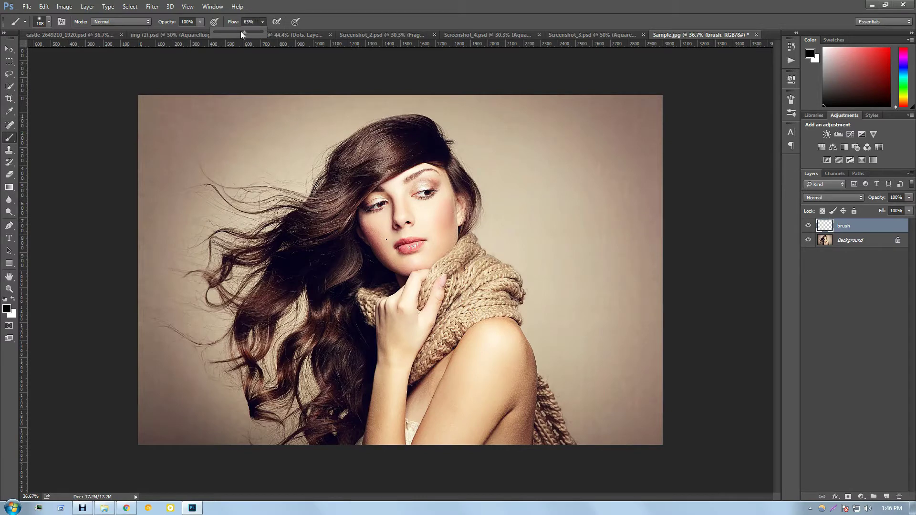
left_click_drag(241, 32, 290, 30)
left_click(10, 140)
Set the foreground colour to ff0000 red
left_click(6, 309)
type("ff0000")
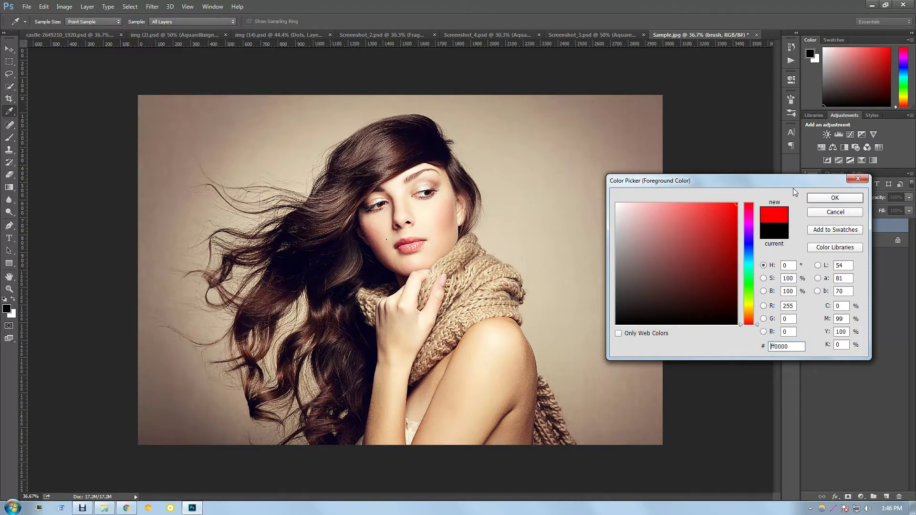
mouse_move(749, 302)
left_mouse_down()
mouse_move(752, 202)
mouse_move(748, 331)
left_mouse_up()
Paint red over the top of the hair and down the face's right side
left_click(835, 197)
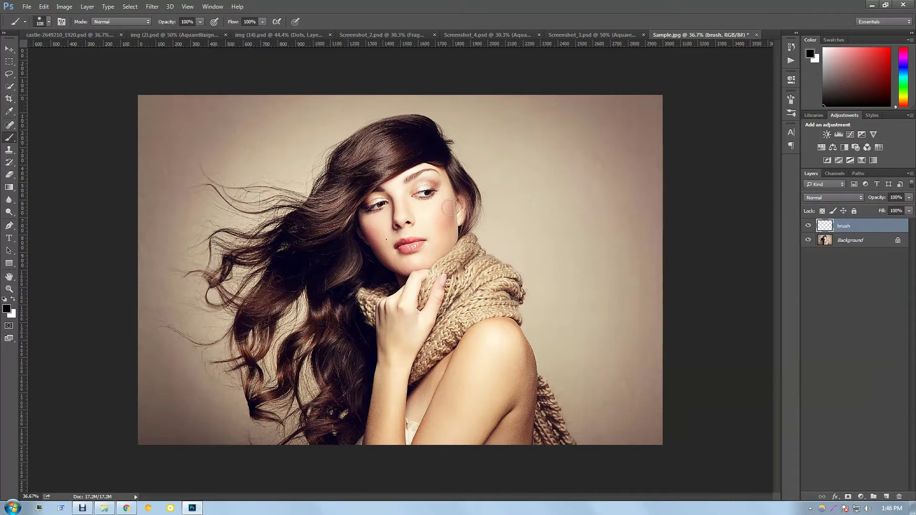
mouse_move(426, 153)
left_mouse_down()
mouse_move(424, 125)
mouse_move(384, 123)
mouse_move(357, 138)
mouse_move(335, 178)
mouse_move(287, 225)
mouse_move(281, 236)
mouse_move(296, 257)
left_mouse_up()
mouse_move(432, 140)
left_mouse_down()
mouse_move(472, 209)
mouse_move(453, 239)
mouse_move(459, 251)
mouse_move(498, 275)
left_mouse_up()
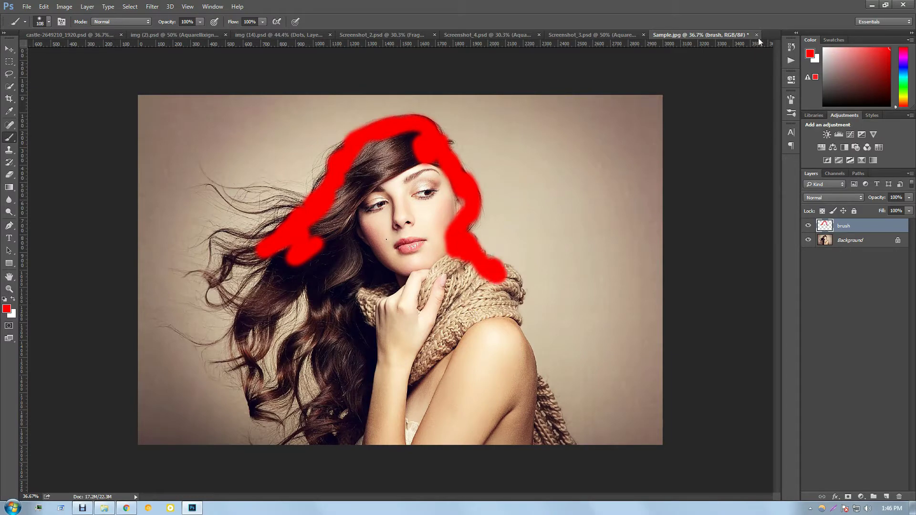
Drag Sample.psd from the desktop into Photoshop to open it
left_click(877, 4)
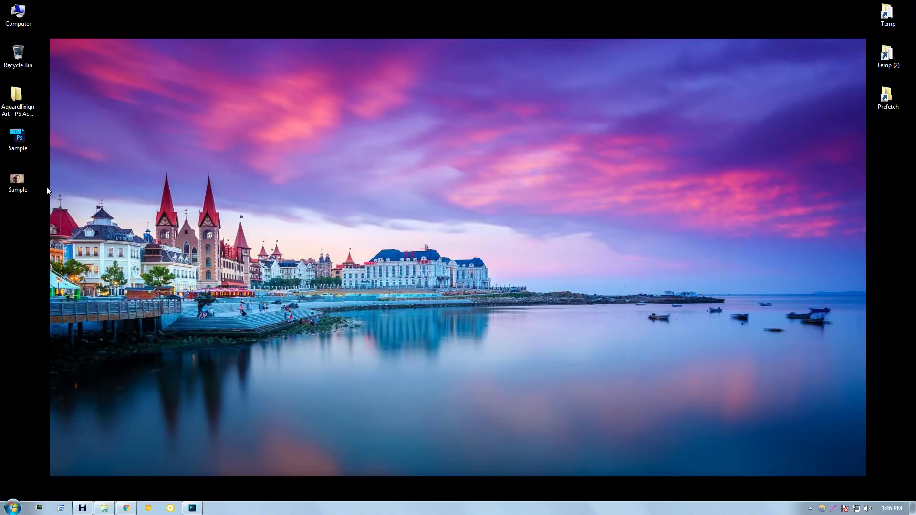
left_click_drag(31, 143, 202, 508)
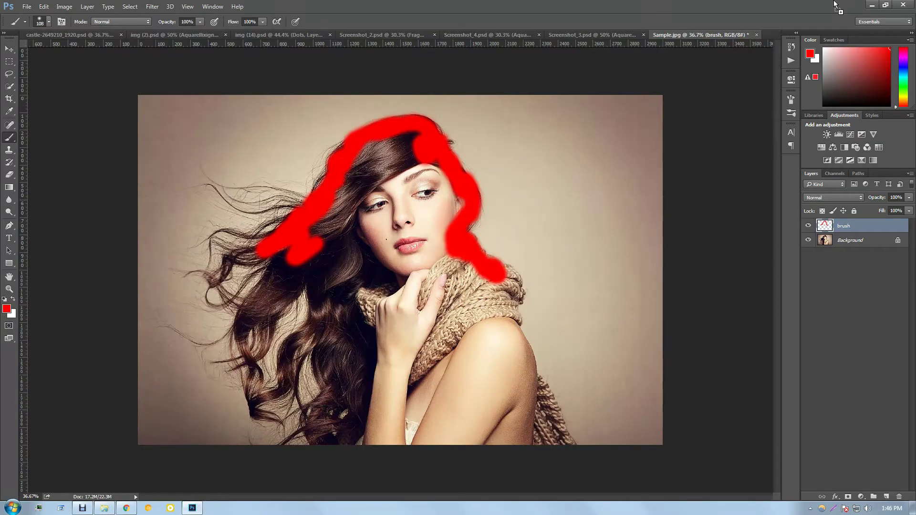
mouse_move(202, 508)
left_mouse_down()
mouse_move(776, 5)
mouse_move(770, 19)
left_mouse_up()
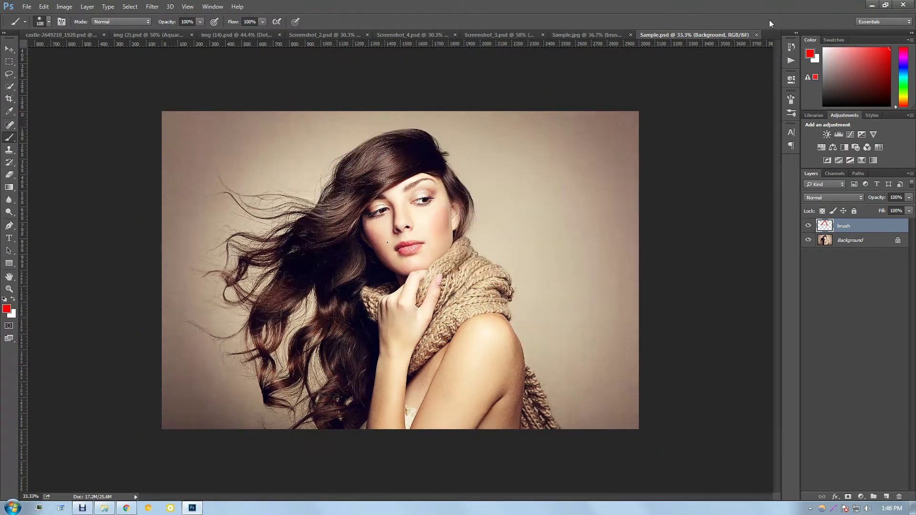
Select the brush layer in Sample.psd and close Sample.jpg without saving
left_click(808, 225)
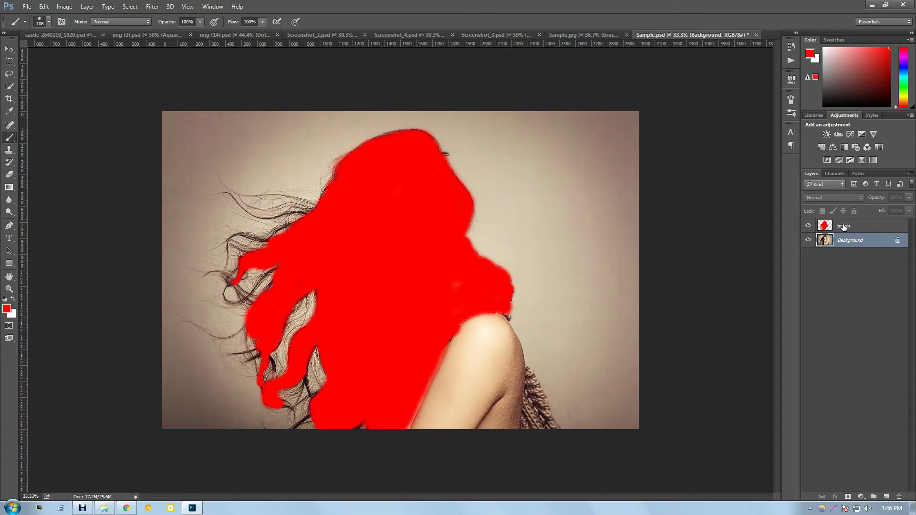
left_click(843, 228)
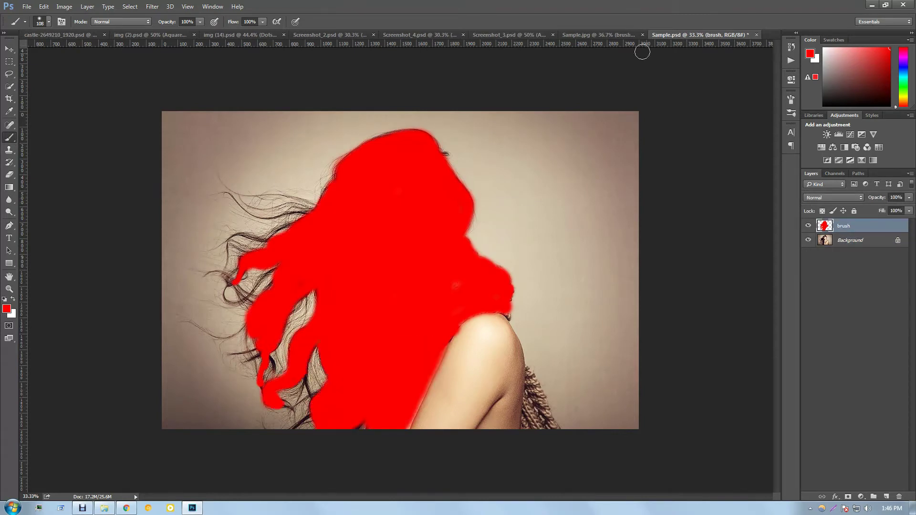
left_click(642, 35)
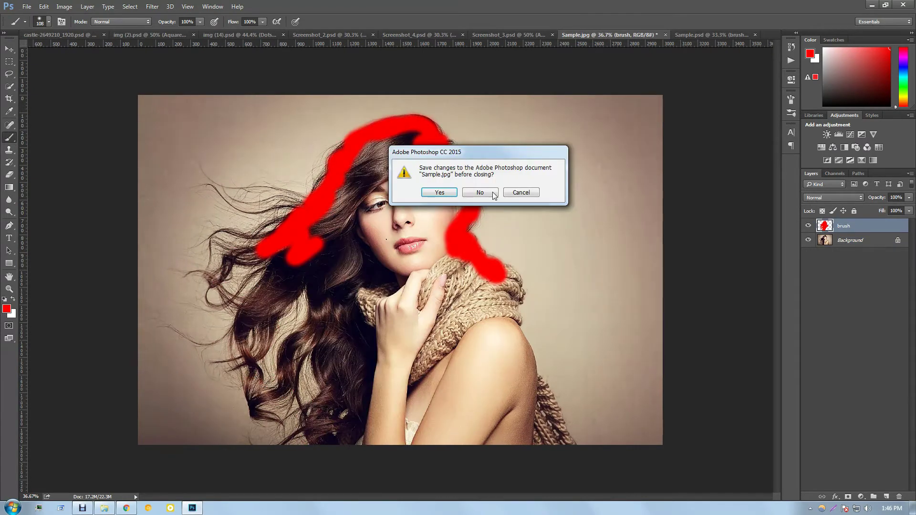
left_click(525, 194)
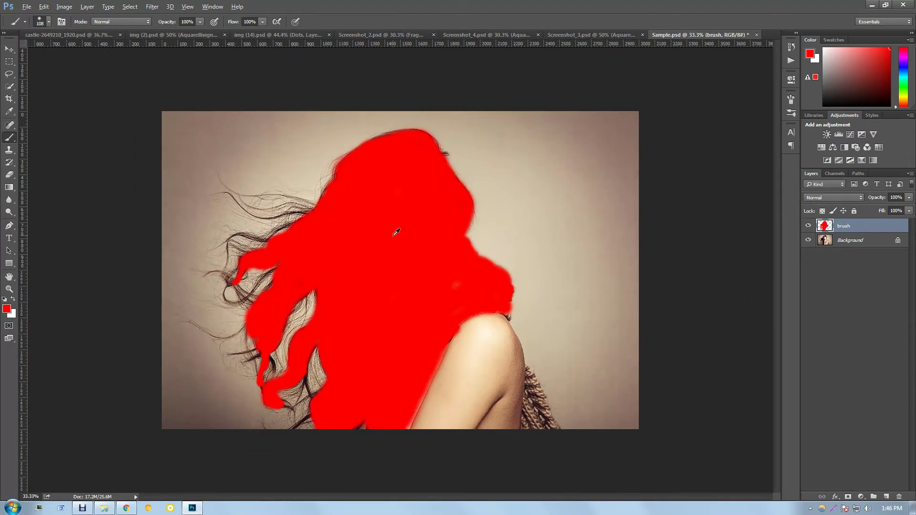
Toggle the brush layer's visibility to check the photo beneath the red hair area
scroll(396, 232, "up", 1)
scroll(396, 232, "up", 2)
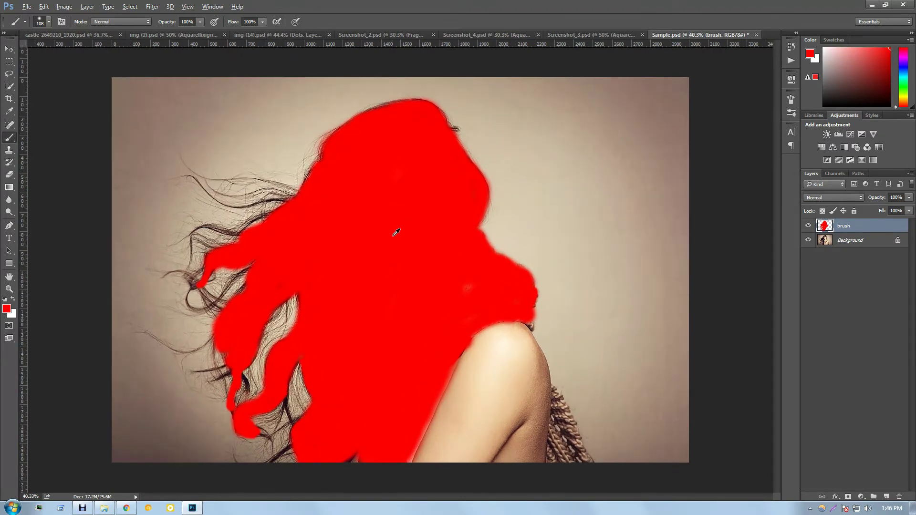
scroll(397, 232, "up", 1)
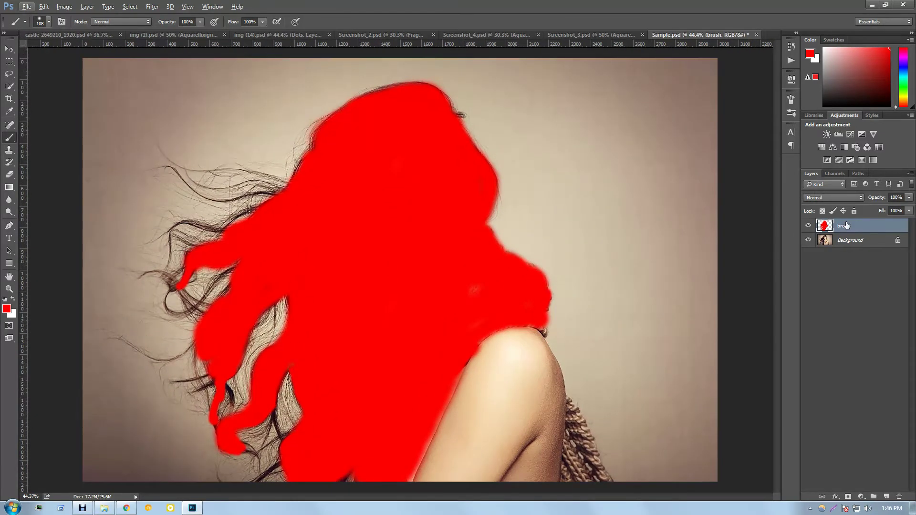
left_click(808, 225)
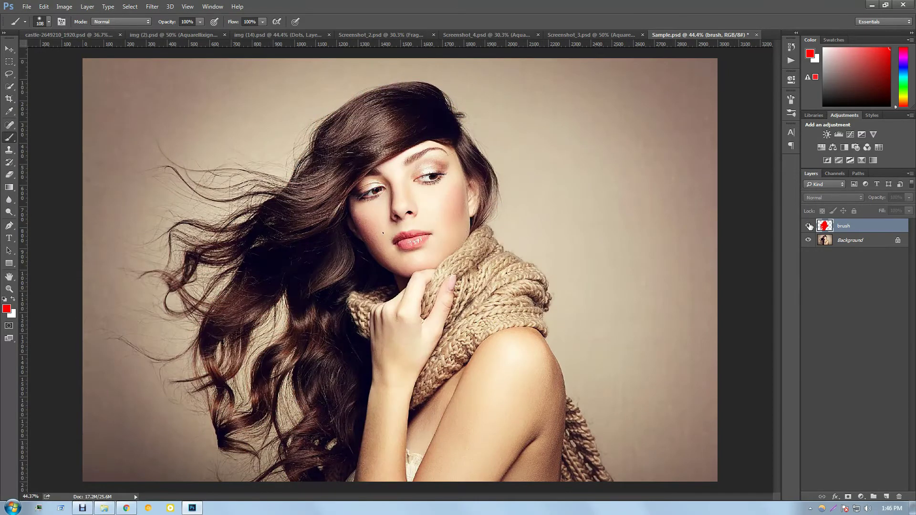
left_click(212, 6)
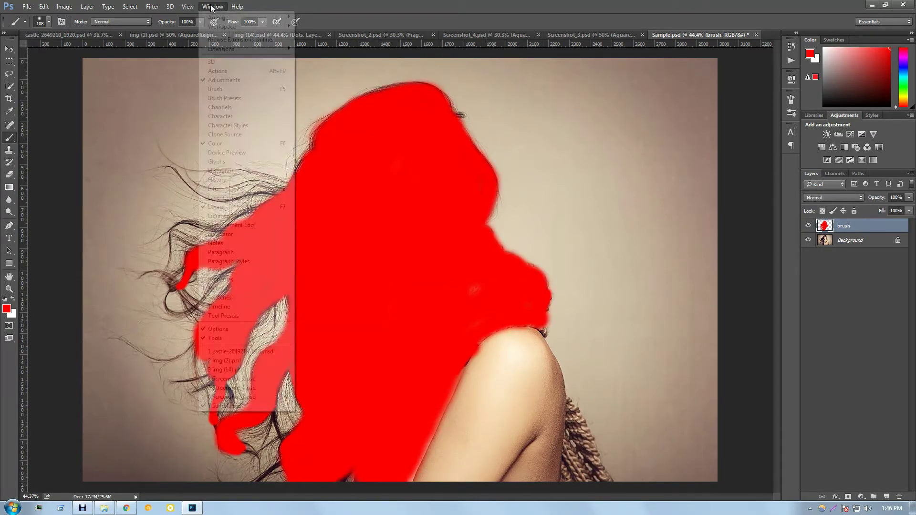
Show Actions, pick the Move tool, and run the Aquarellixign Art CC2015-or-less action
left_click(252, 71)
left_click(8, 50)
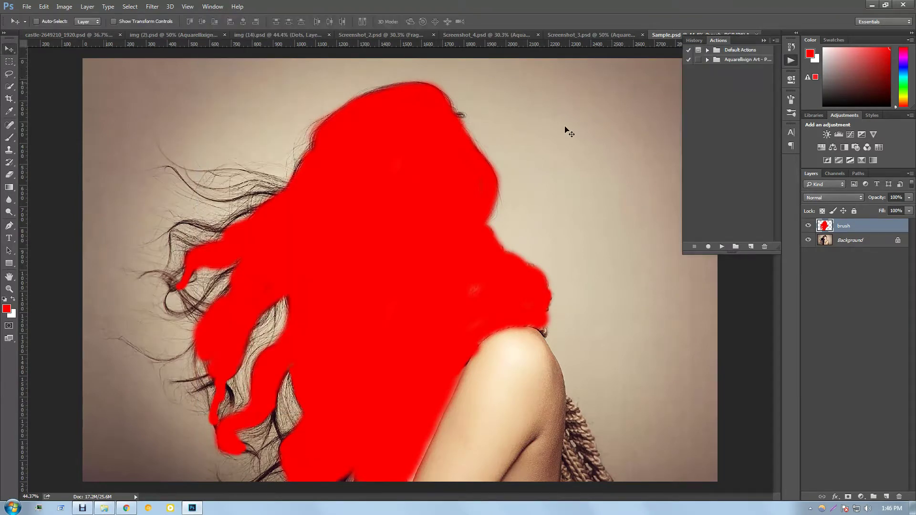
left_click(739, 61)
left_click(708, 60)
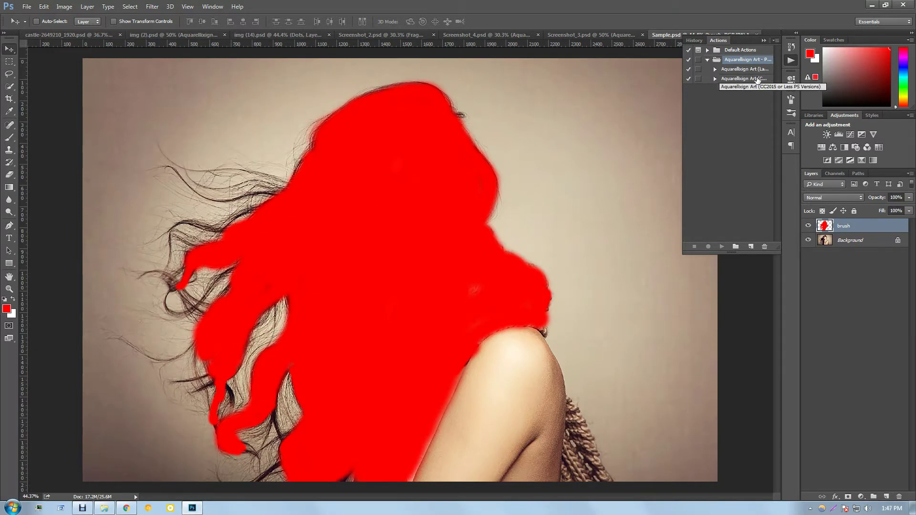
left_click(772, 79)
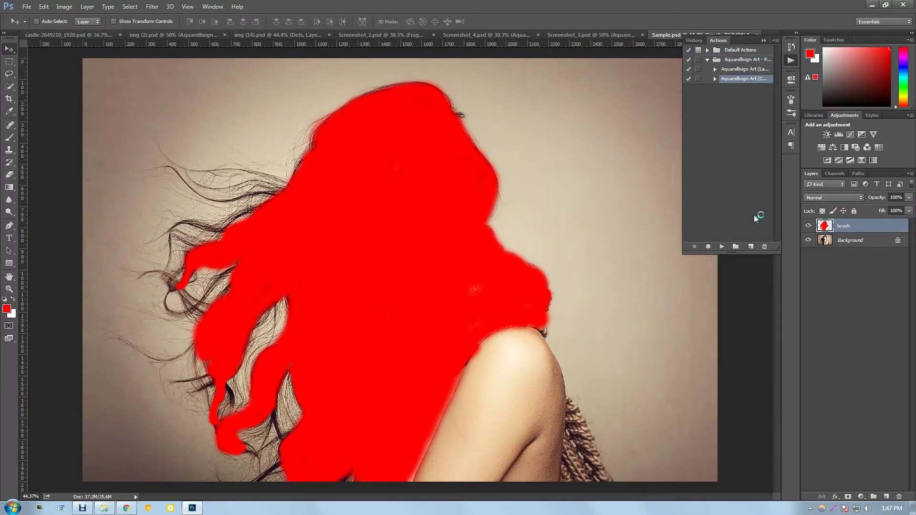
left_click(722, 247)
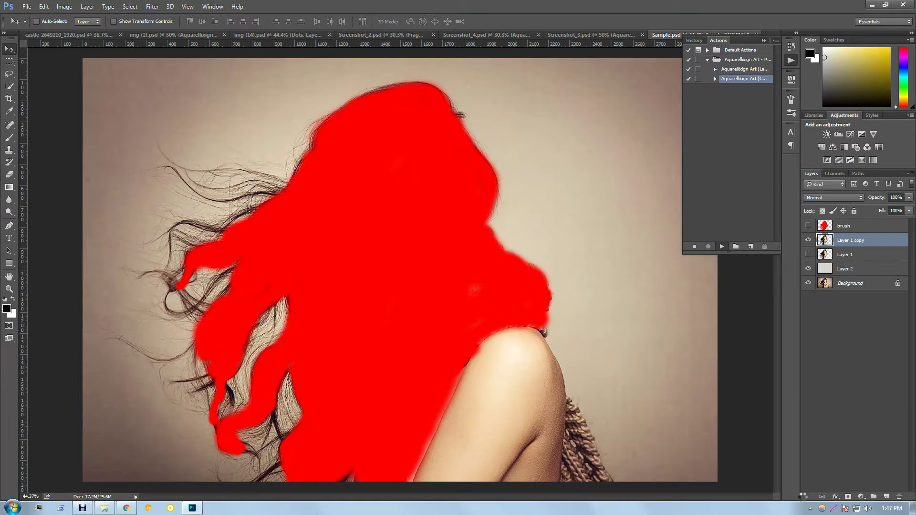
Pause the Debut screen recorder from the system tray while the action runs, then resume it
left_click(810, 509)
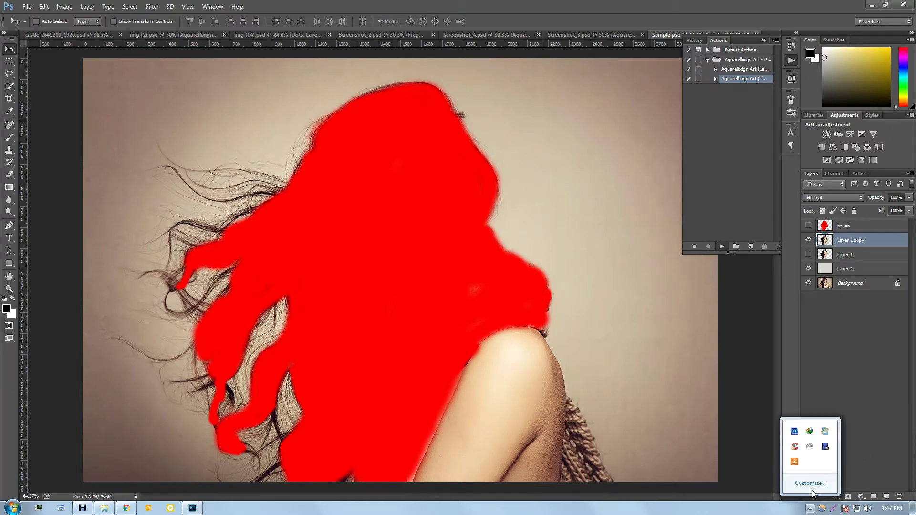
right_click(824, 451)
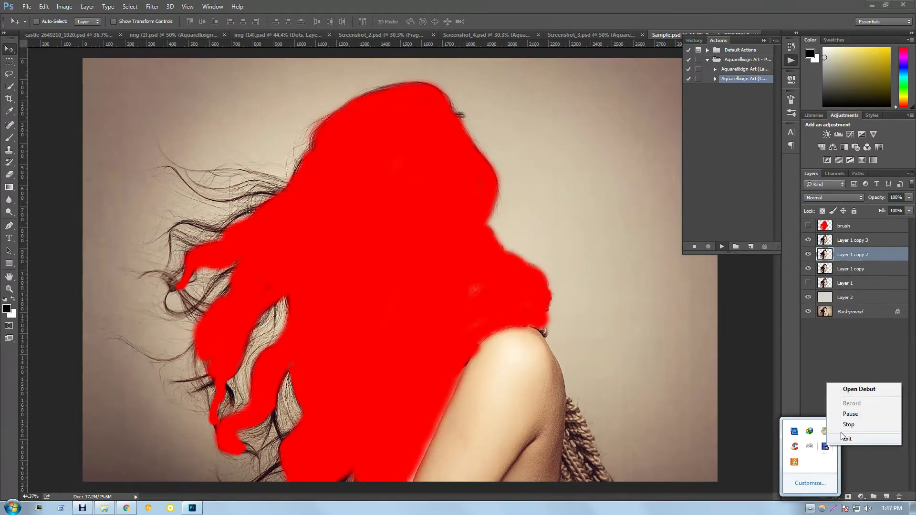
left_click(852, 414)
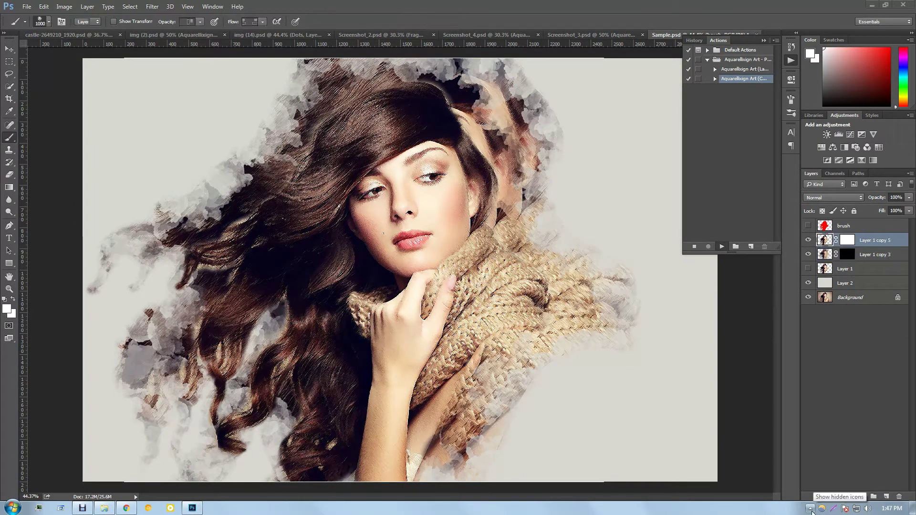
left_click(810, 508)
right_click(826, 448)
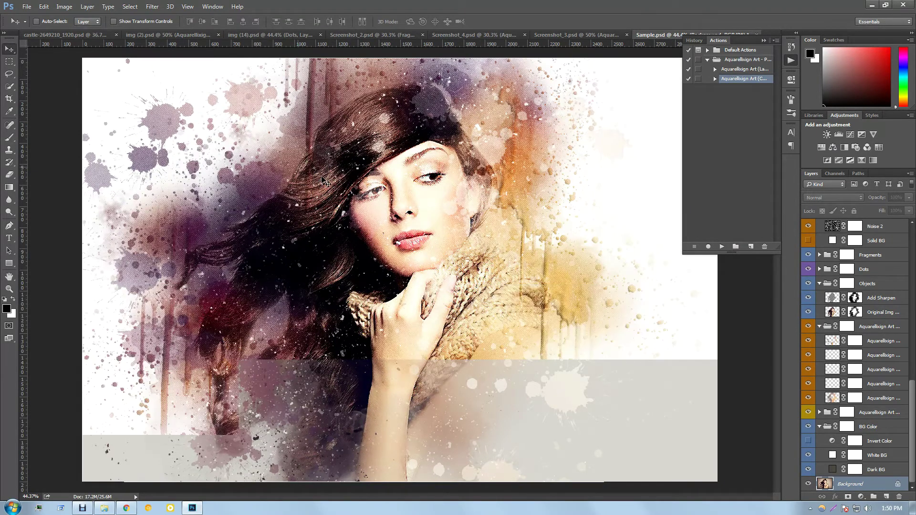
Close the actions panel and fold BG Color, Aquarellixign Art, Objects, Elements, color option and More Color
left_click(764, 41)
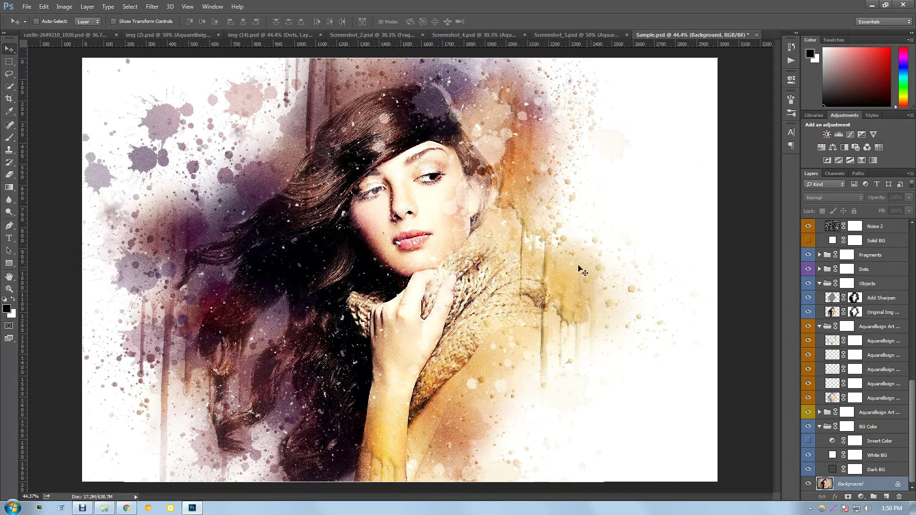
left_click(823, 426)
left_click(821, 370)
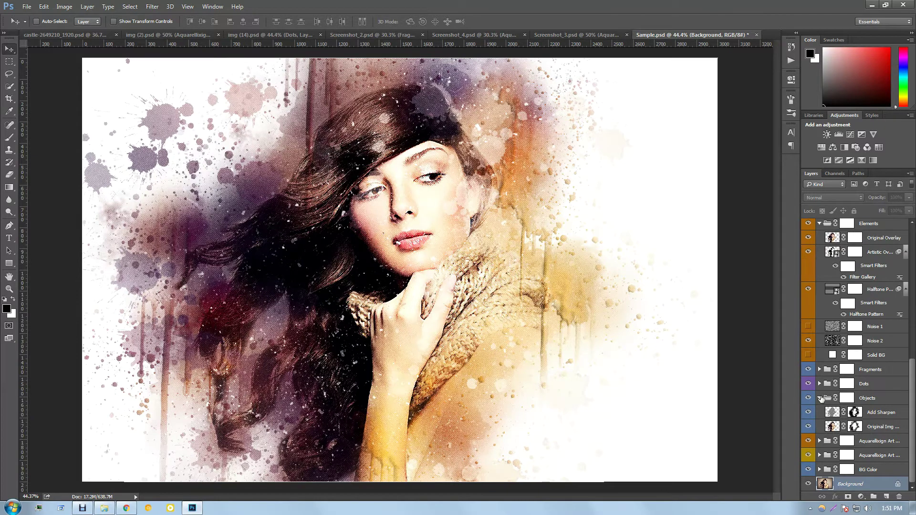
left_click(819, 398)
left_click(819, 253)
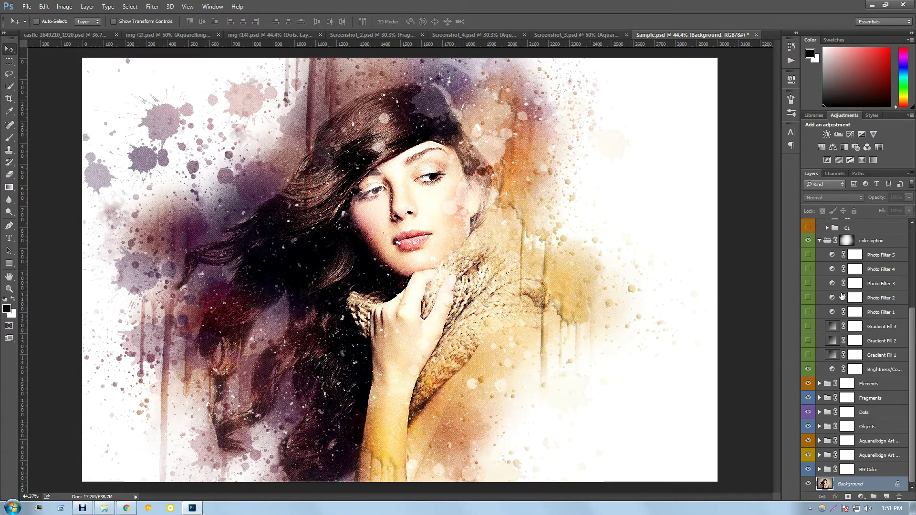
left_click(820, 270)
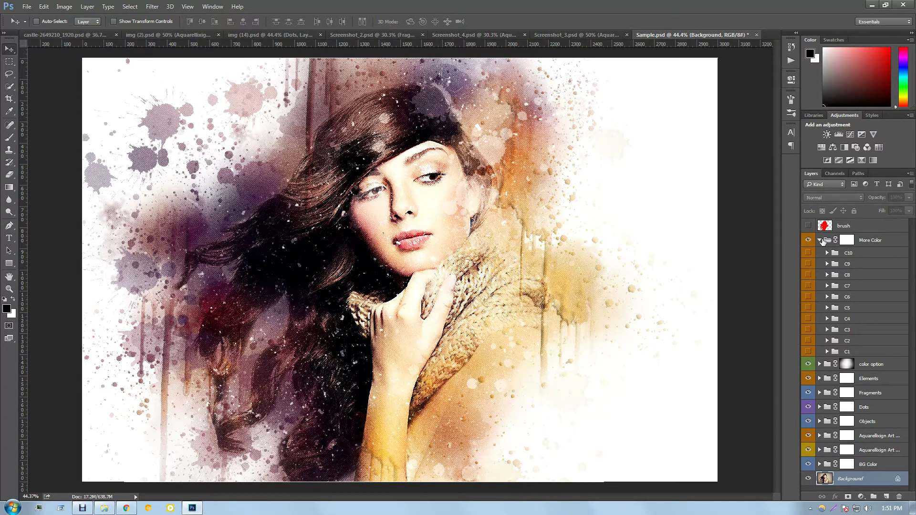
left_click(820, 240)
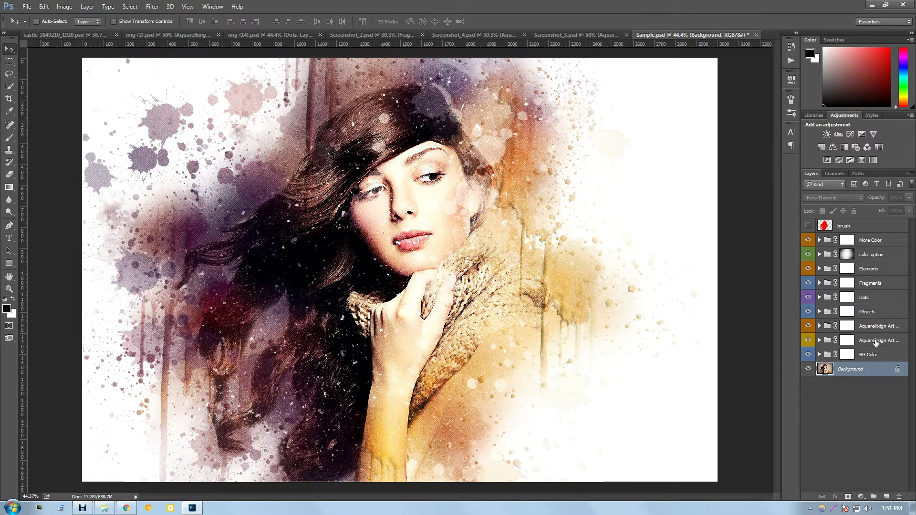
Inspect the lower Aquarellixign Art group's layers, collapse it, and make it visible again
left_click(876, 342)
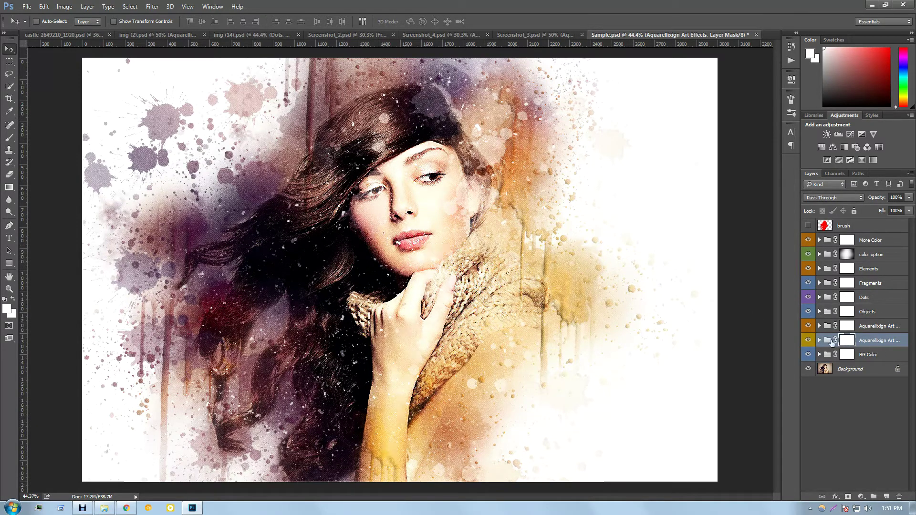
left_click(820, 340)
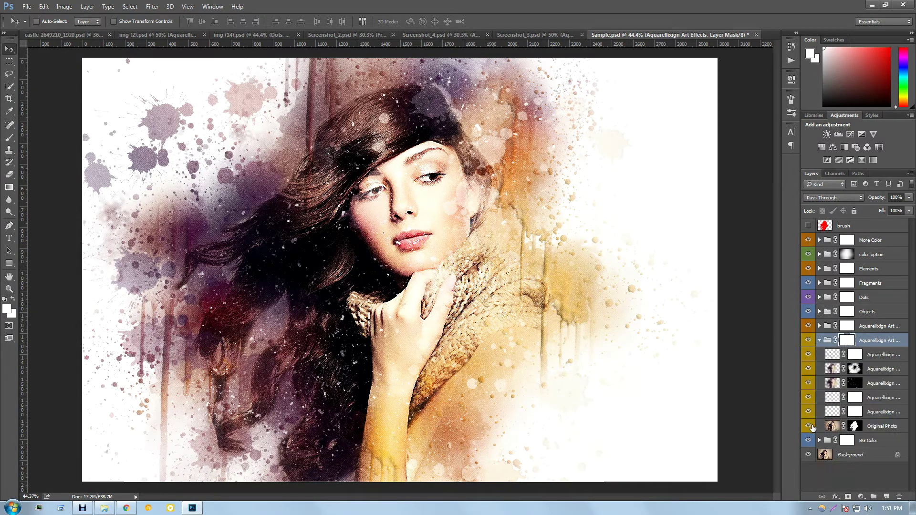
left_click(808, 426)
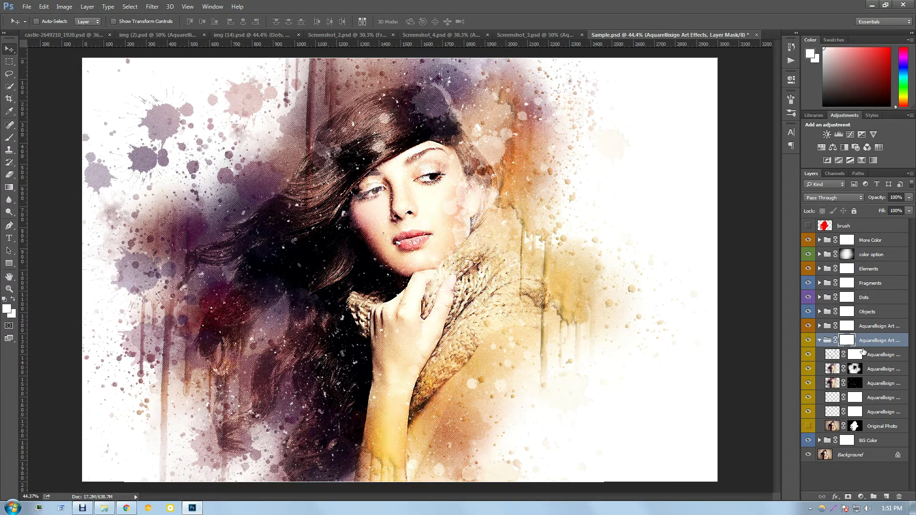
left_click(820, 341)
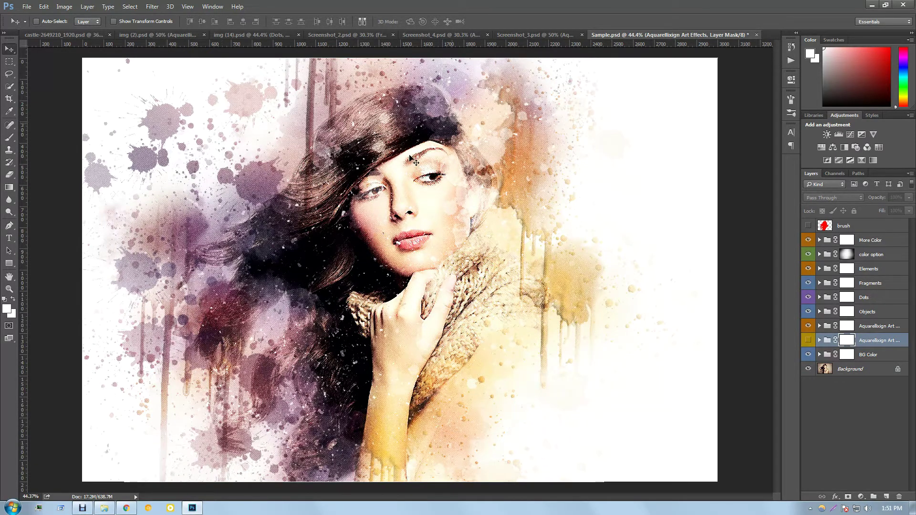
left_click(808, 341)
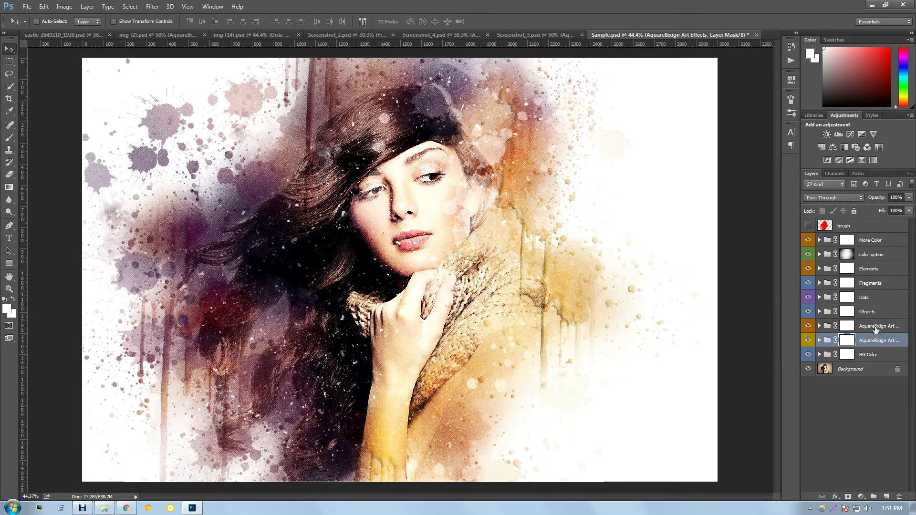
Toggle the upper Aquarellixign Art group off and on, expand it, and re-enable its first layer
left_click(876, 328)
left_click(808, 326)
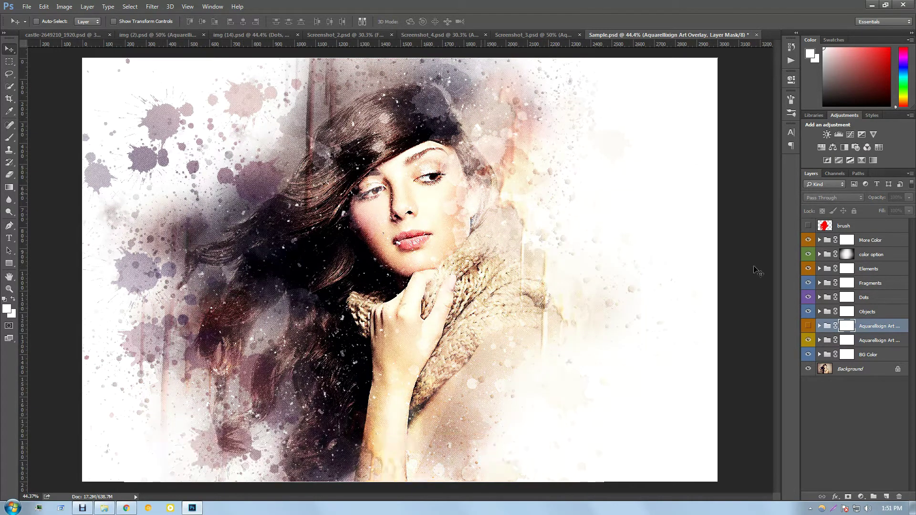
left_click(808, 326)
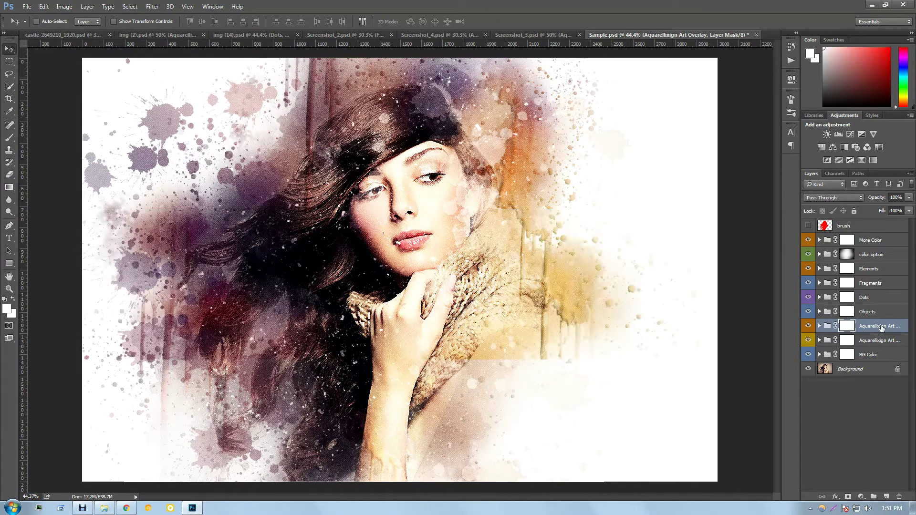
left_click(820, 326)
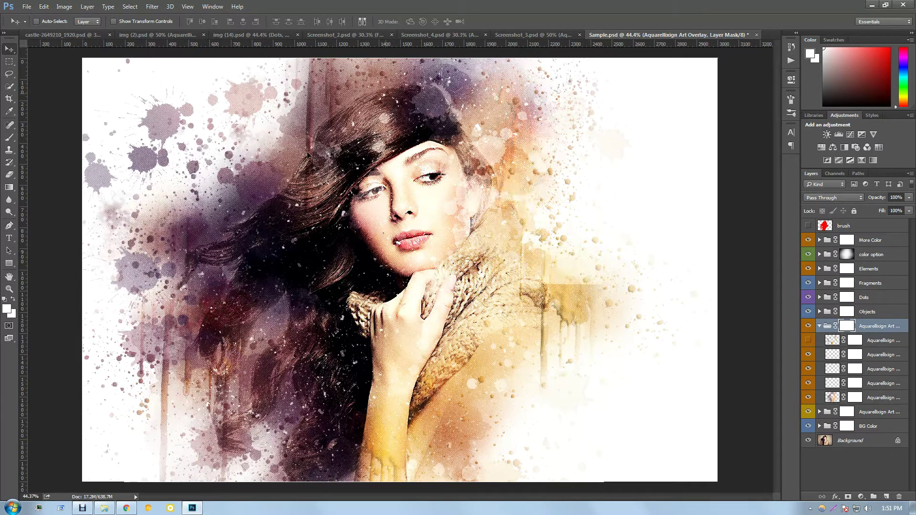
left_click(808, 341)
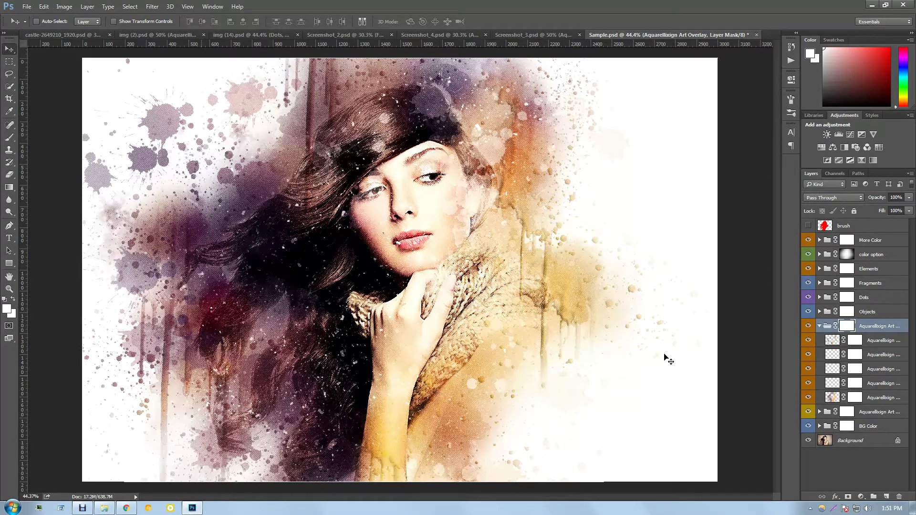
Compare the portrait with the Objects group's Add Sharpen and Original Img layers toggled
left_click(819, 326)
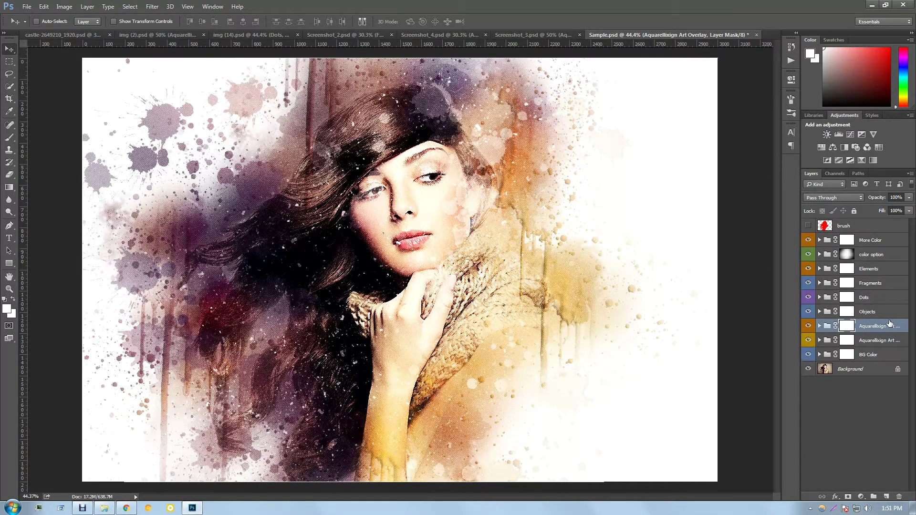
left_click(868, 312)
left_click(820, 312)
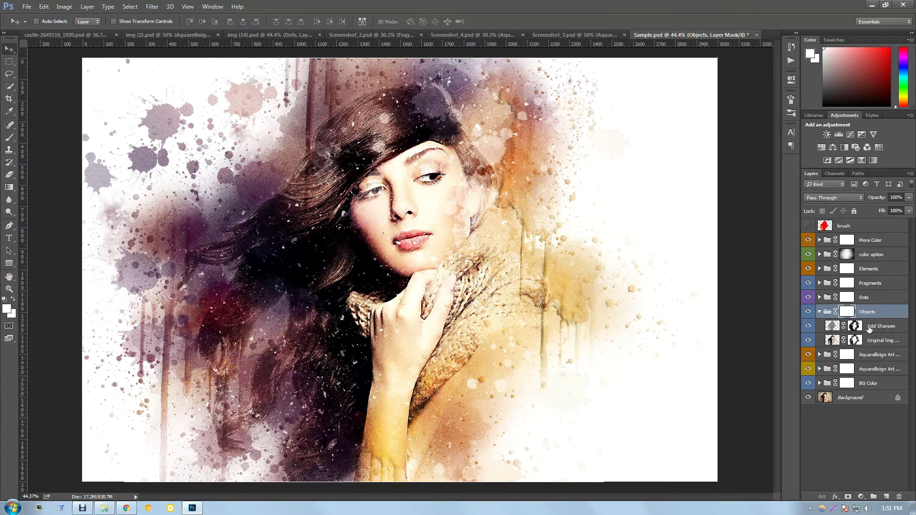
left_click(891, 327)
left_click(809, 326)
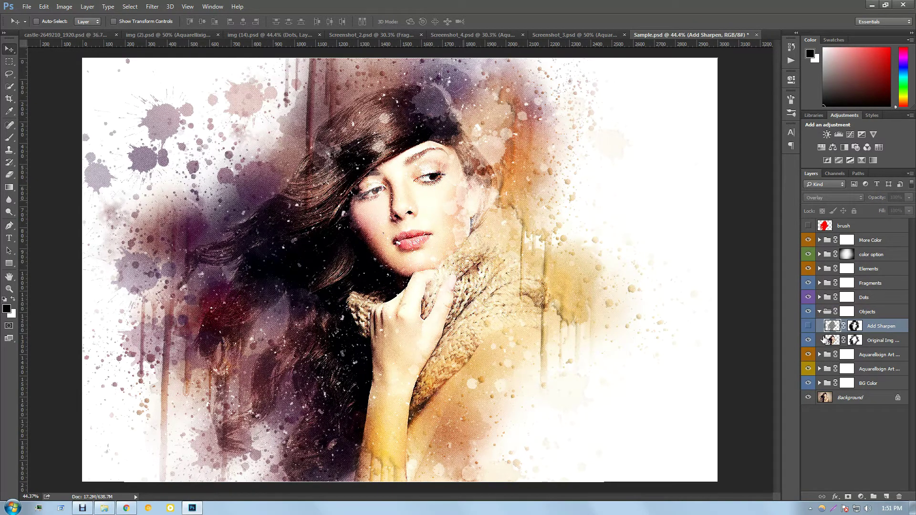
left_click(809, 327)
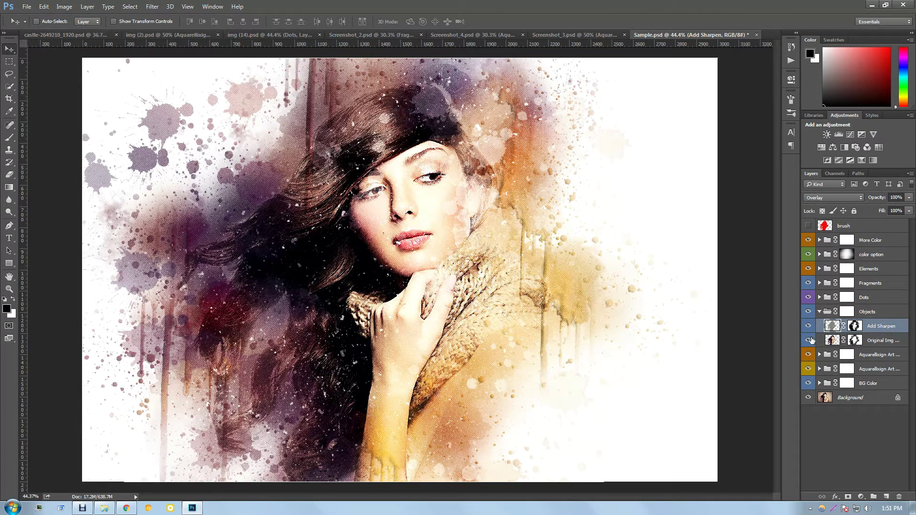
left_click(811, 341)
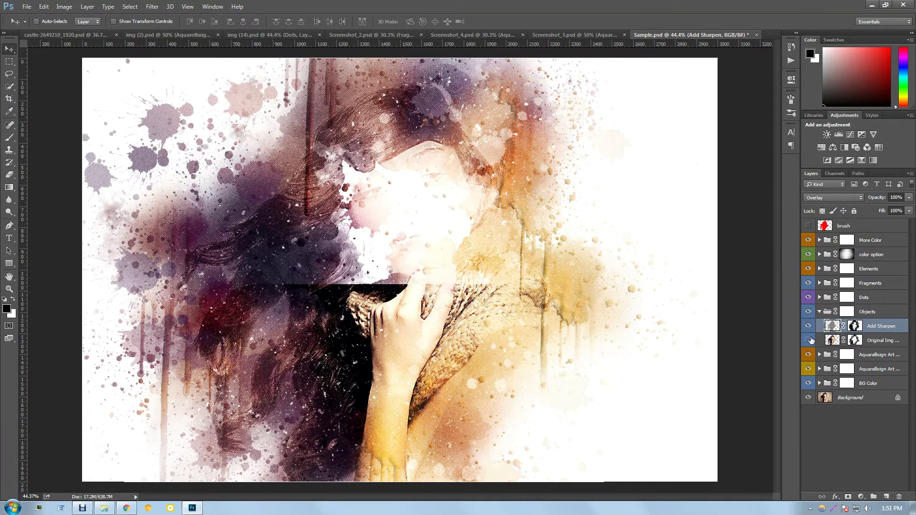
left_click(820, 312)
Compare the Dots and Fragments groups hidden and shown, then make black the foreground colour
left_click(870, 298)
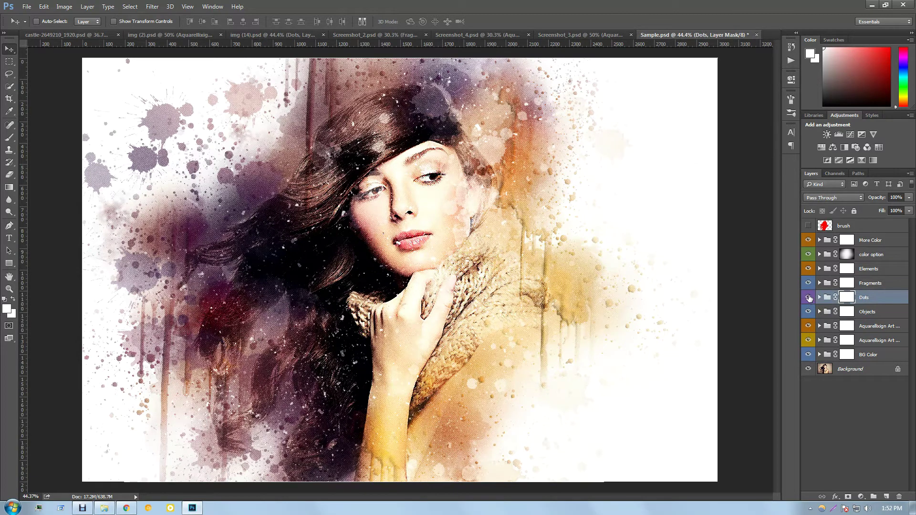
key("ctrl+comma")
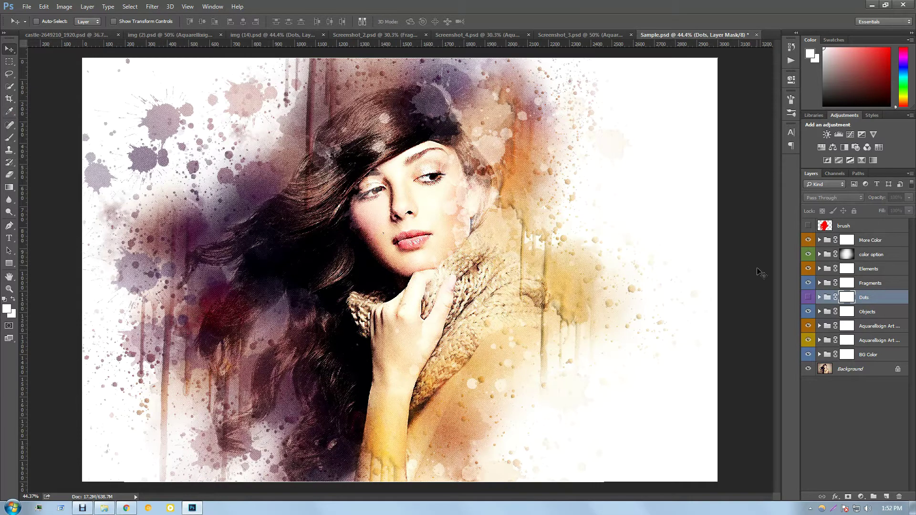
left_click(808, 299)
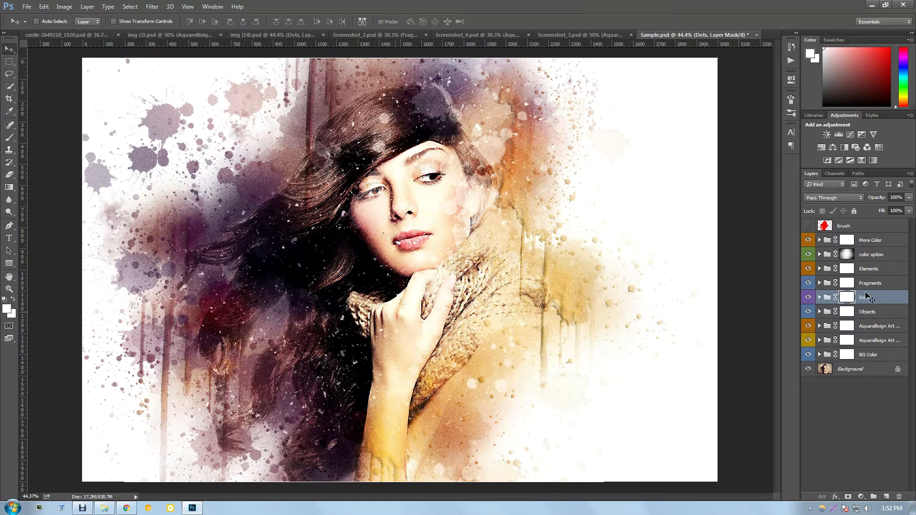
left_click(872, 285)
left_click(808, 283)
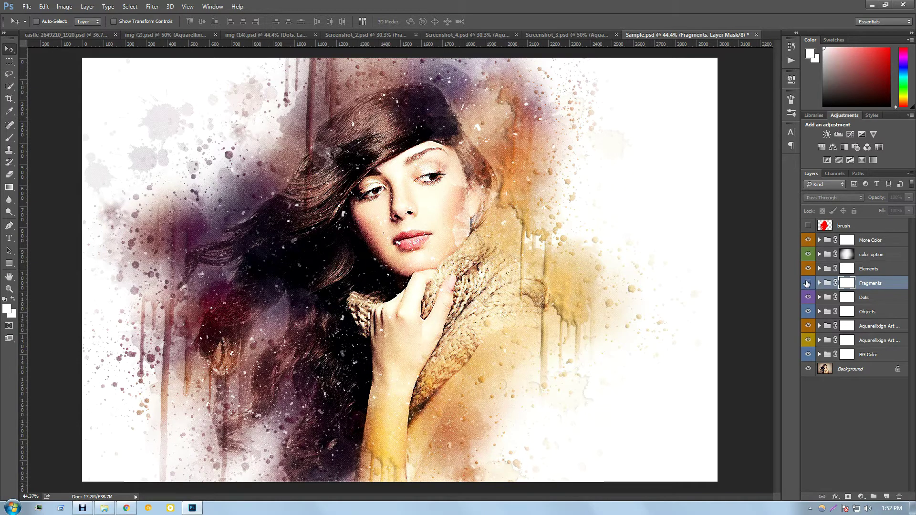
left_click(807, 283)
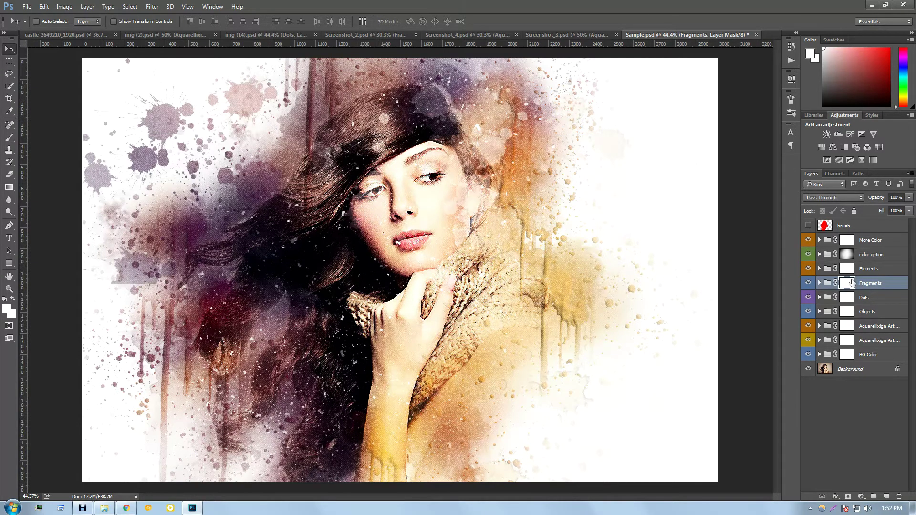
left_click(13, 298)
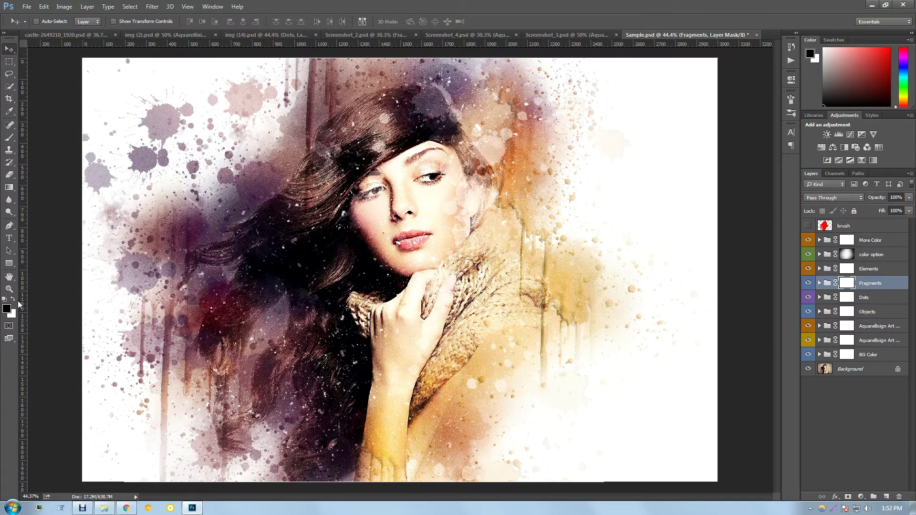
Paint with a 142 px black brush on the Fragments mask around the hair and eye
left_click(9, 137)
left_click(41, 21)
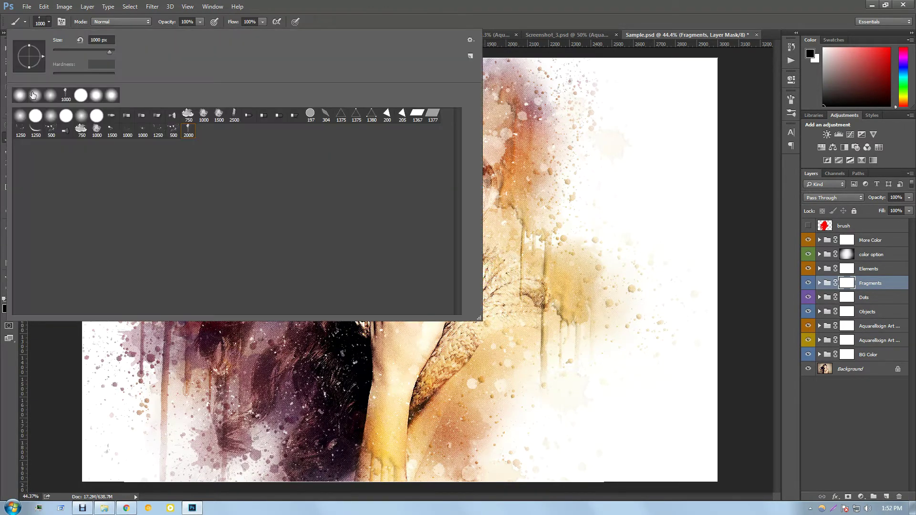
left_click_drag(97, 51, 92, 55)
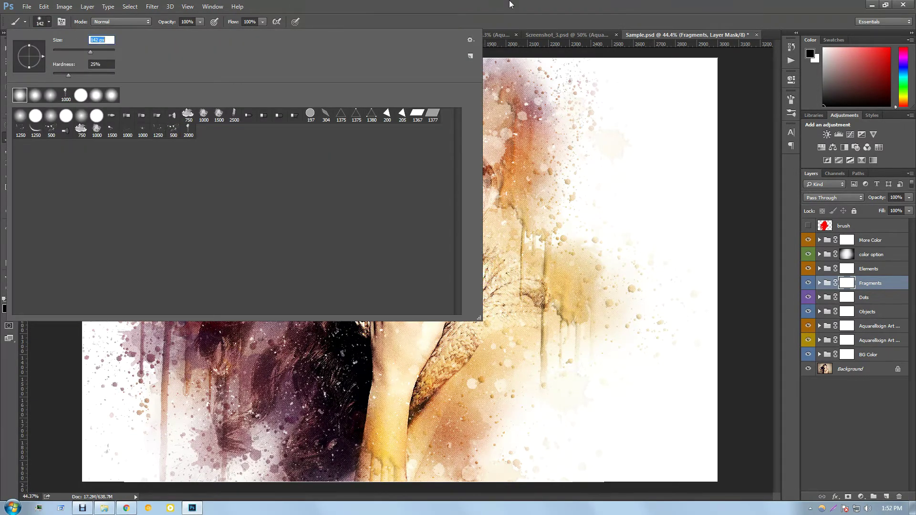
left_click(506, 214)
mouse_move(382, 143)
left_mouse_down()
mouse_move(448, 177)
mouse_move(466, 212)
mouse_move(449, 223)
left_mouse_up()
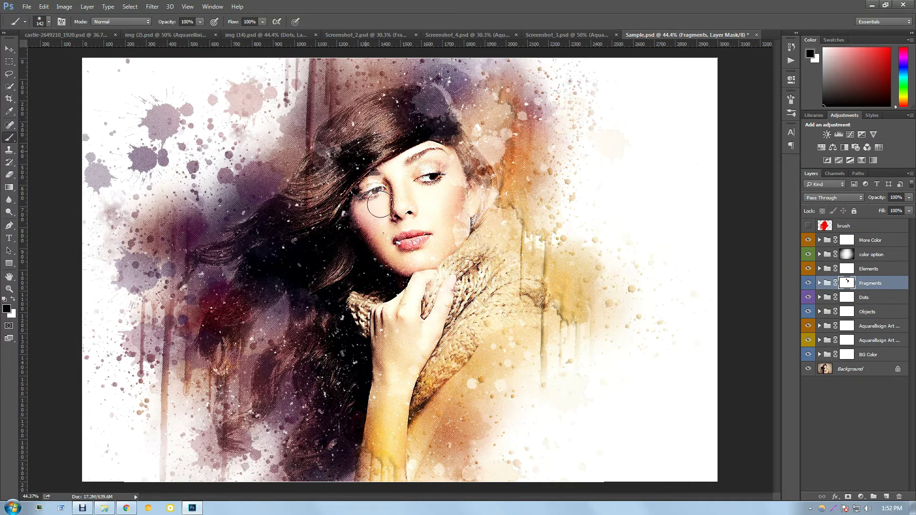
Compare Fragments and Dots hidden and shown, then target the Dots layer mask
left_click(810, 283)
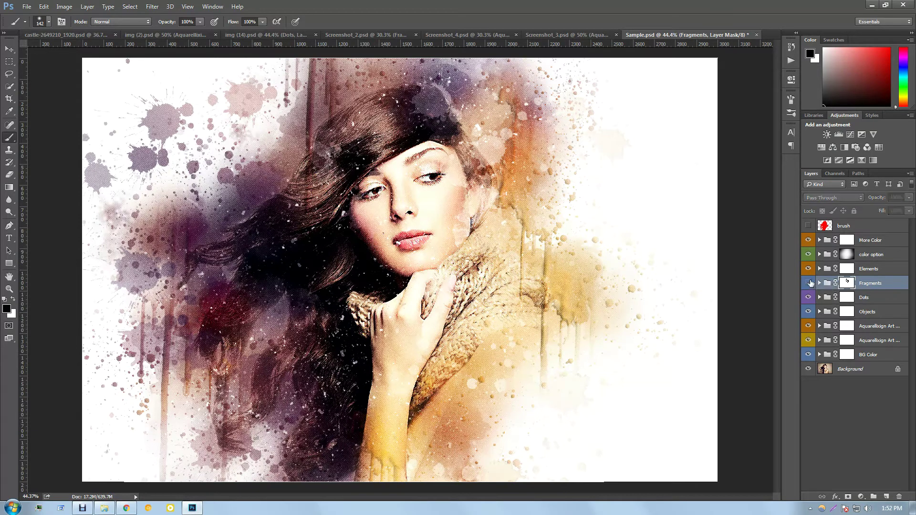
left_click(810, 283)
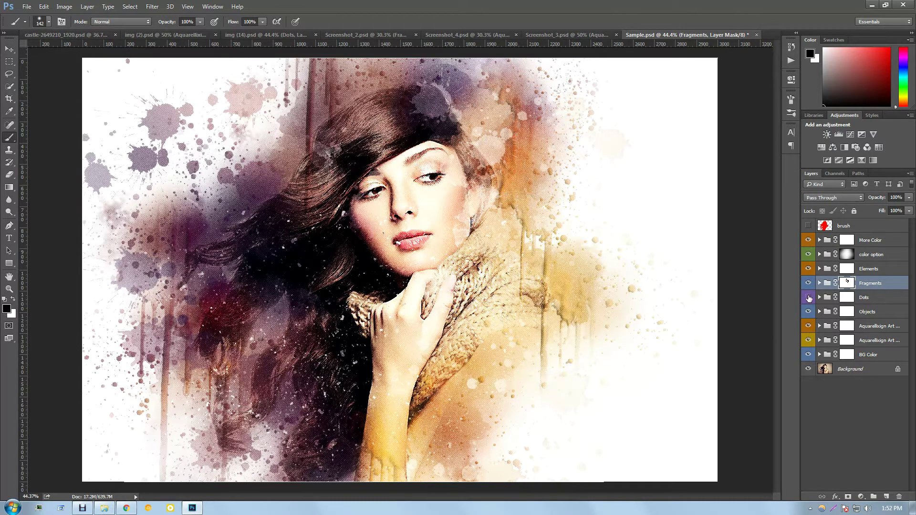
left_click(808, 297)
left_click(809, 297)
left_click(847, 297)
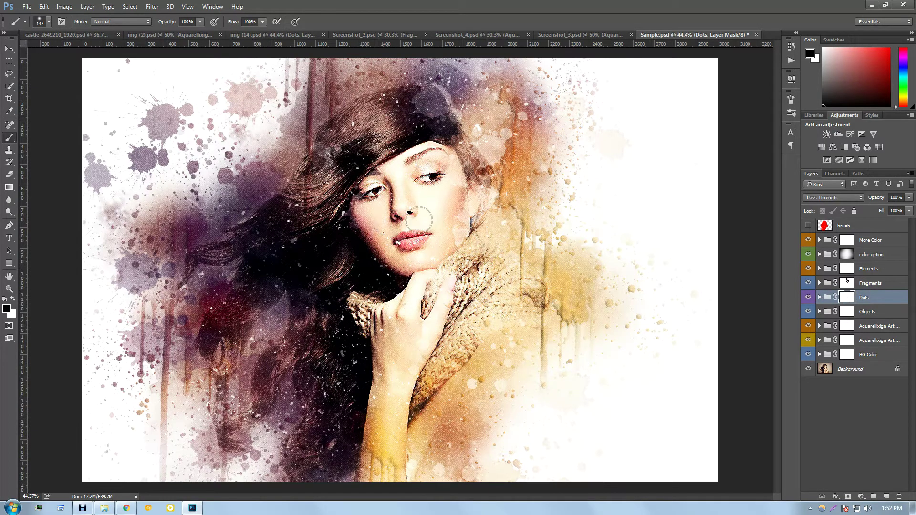
Erase Dots speckles over the lips, then paint white on the Original Img mask to restore the face
left_click_drag(391, 238, 423, 234)
left_click(820, 312)
left_click(858, 341)
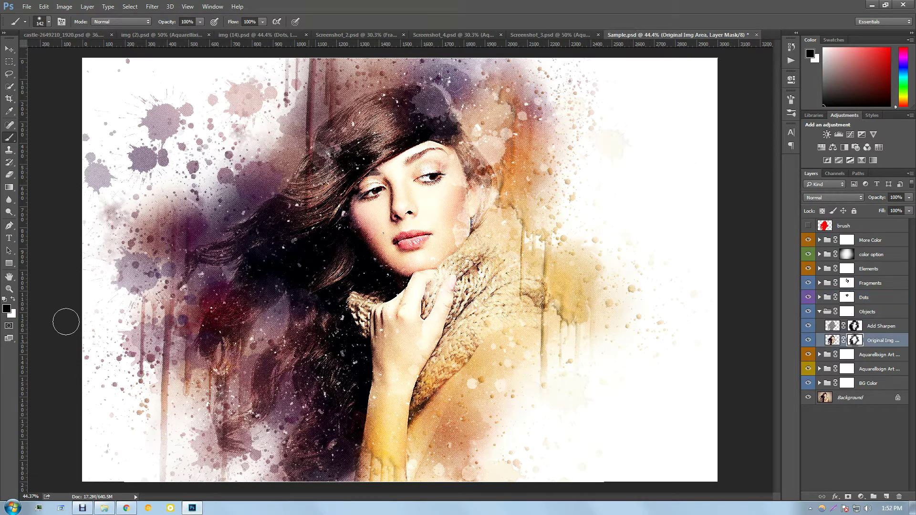
left_click(13, 300)
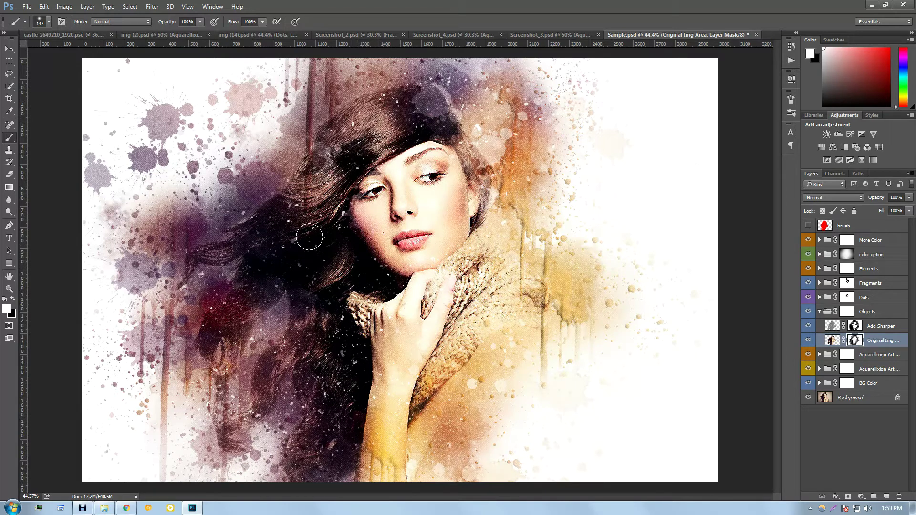
left_click(15, 299)
left_click(820, 312)
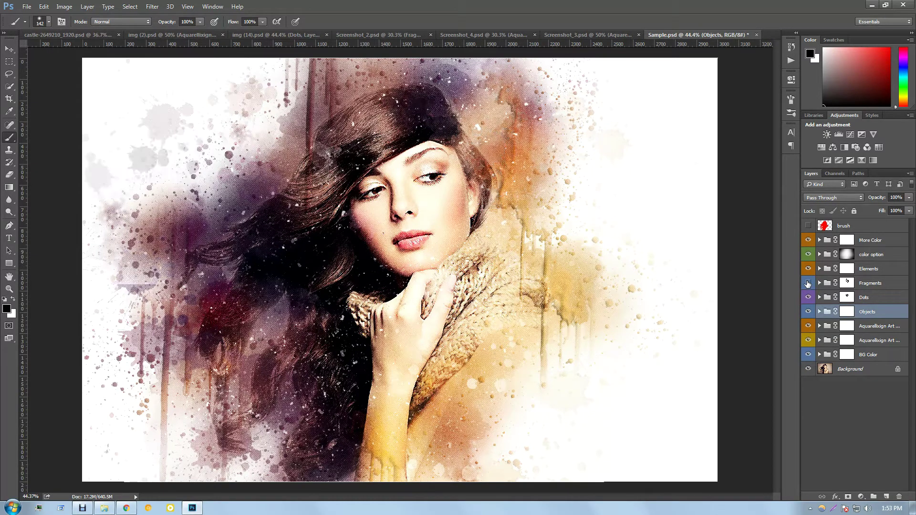
Turn Fragments back on and compare the portrait with Elements hidden and shown
left_click(808, 284)
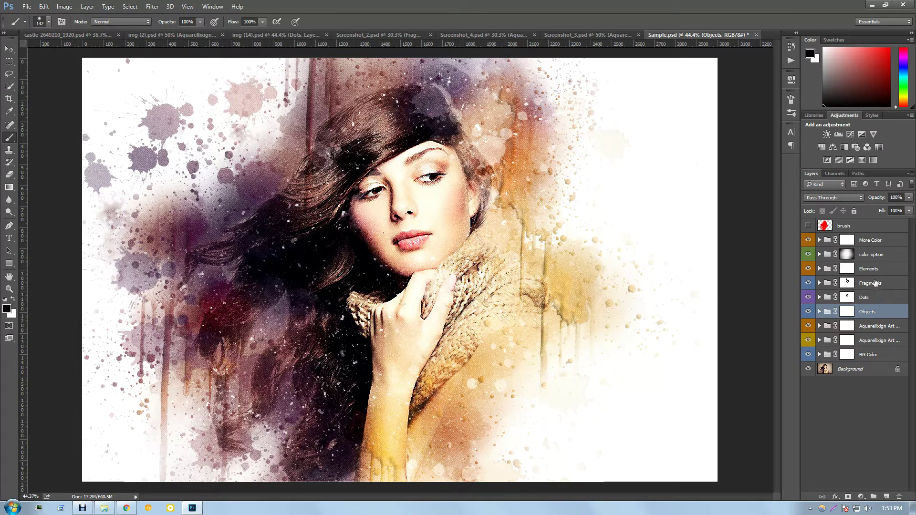
left_click(847, 269)
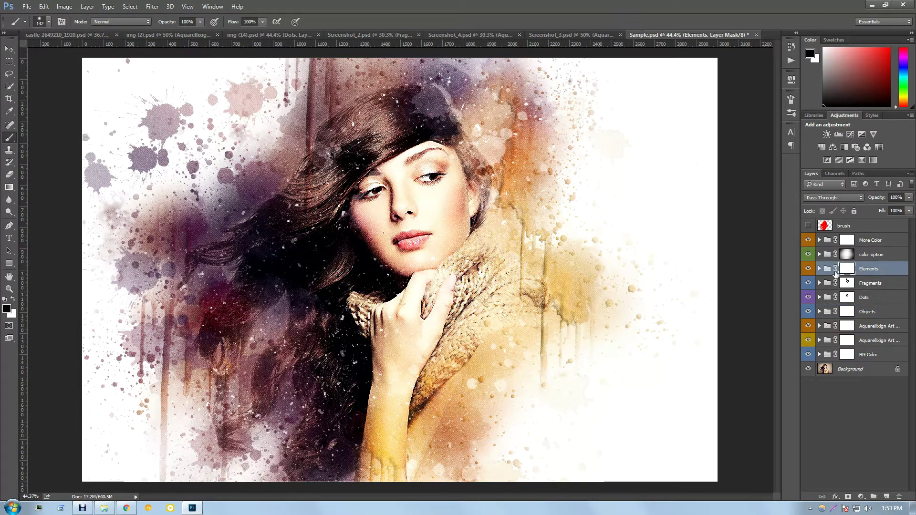
left_click(808, 269)
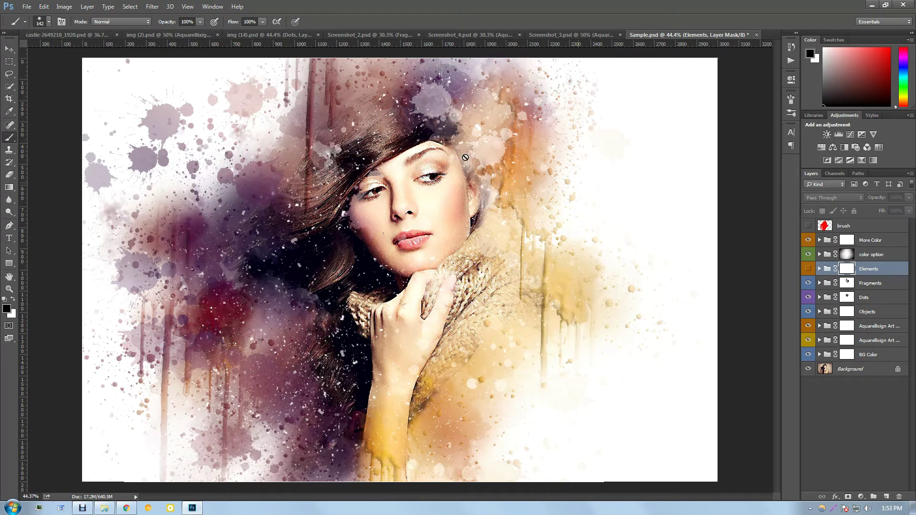
left_click(808, 269)
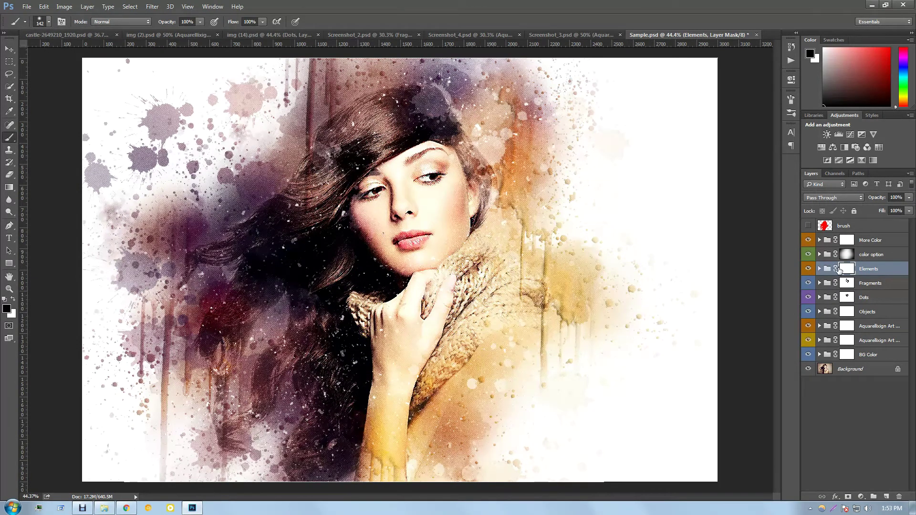
Expand Elements, collapse its smart filter lists, and turn on the Solid BG layer
left_click(820, 269)
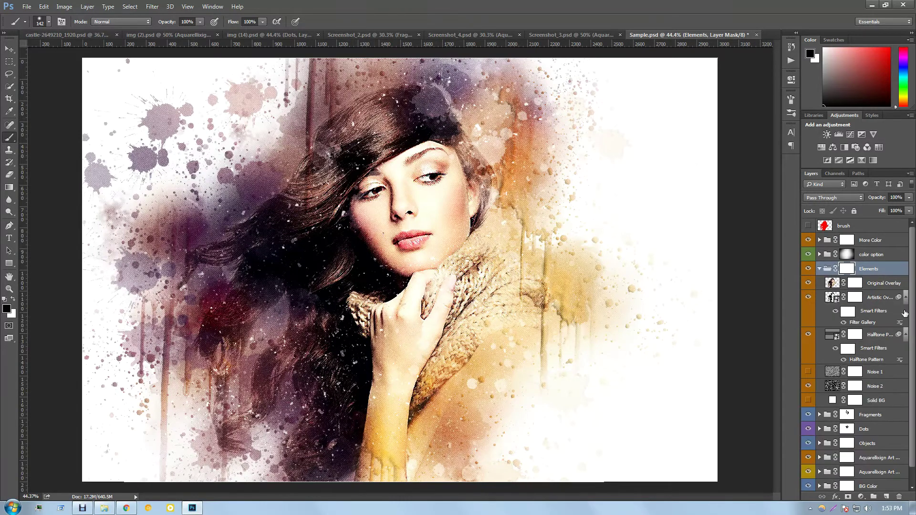
left_click(906, 297)
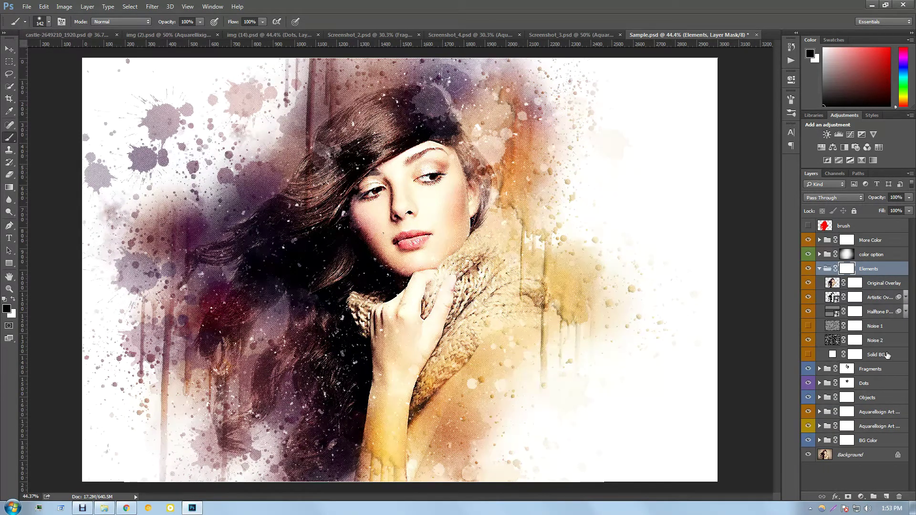
left_click(887, 355)
left_click(807, 355)
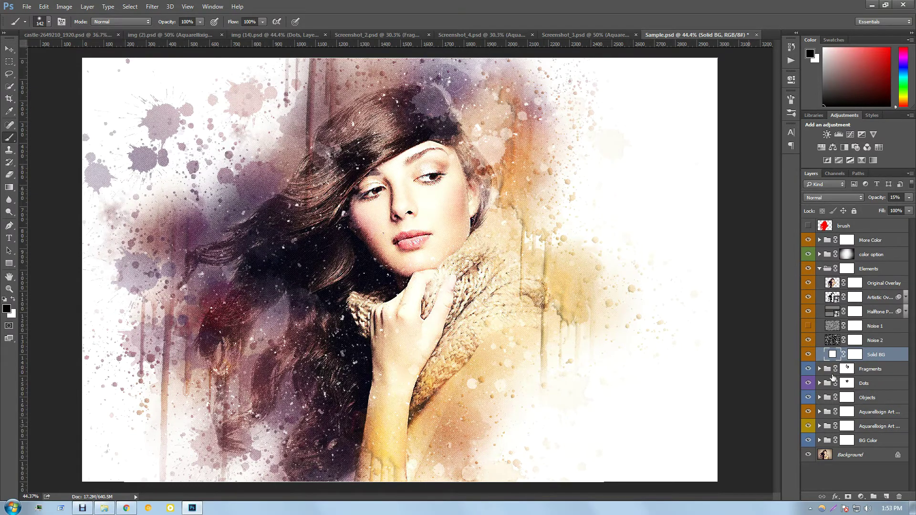
double_click(832, 355)
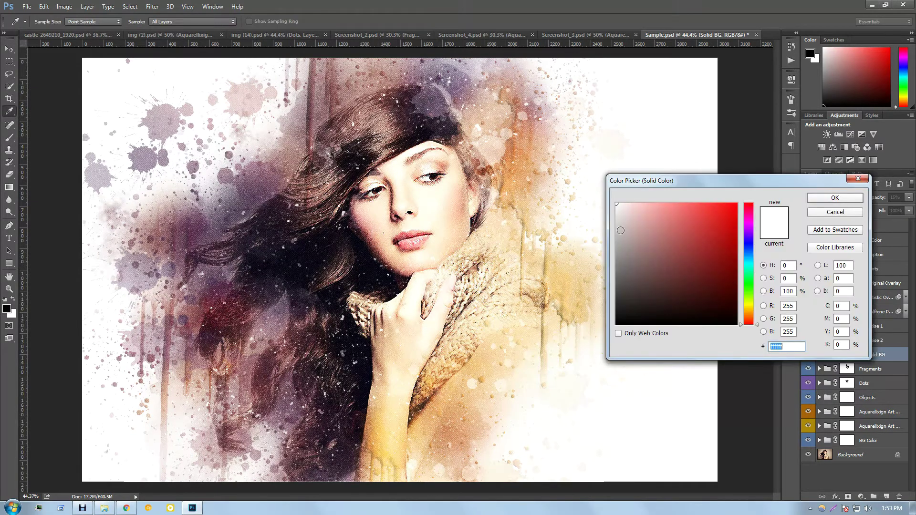
left_click(615, 228)
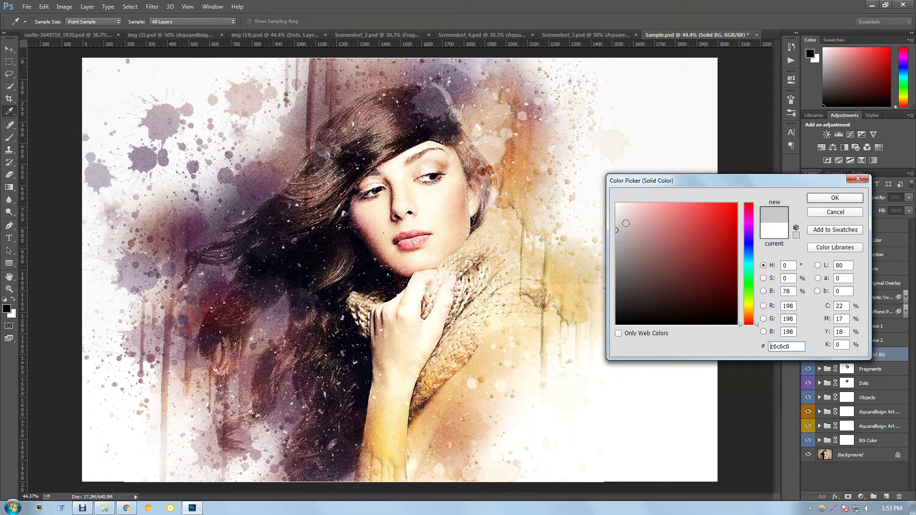
left_click(752, 305)
mouse_move(660, 238)
left_mouse_down()
mouse_move(636, 216)
mouse_move(657, 254)
left_mouse_up()
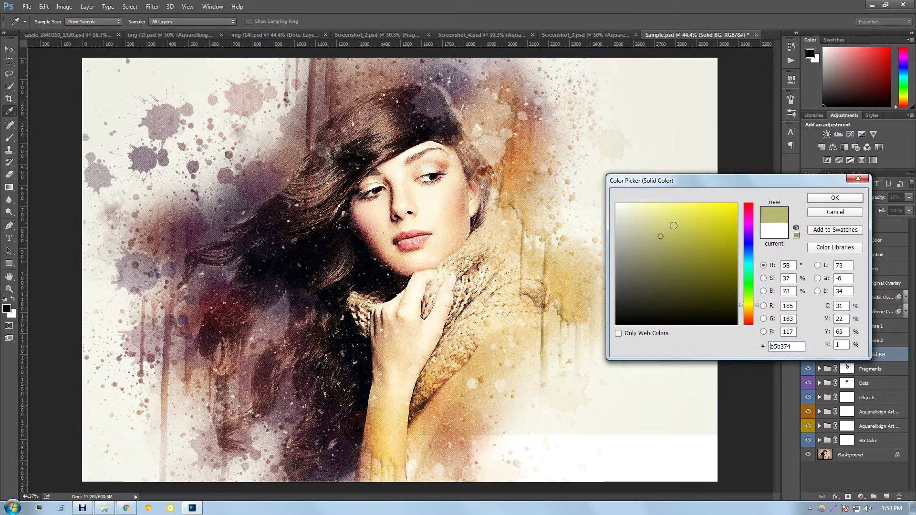
left_click_drag(656, 254, 657, 207)
left_click_drag(700, 228, 616, 204)
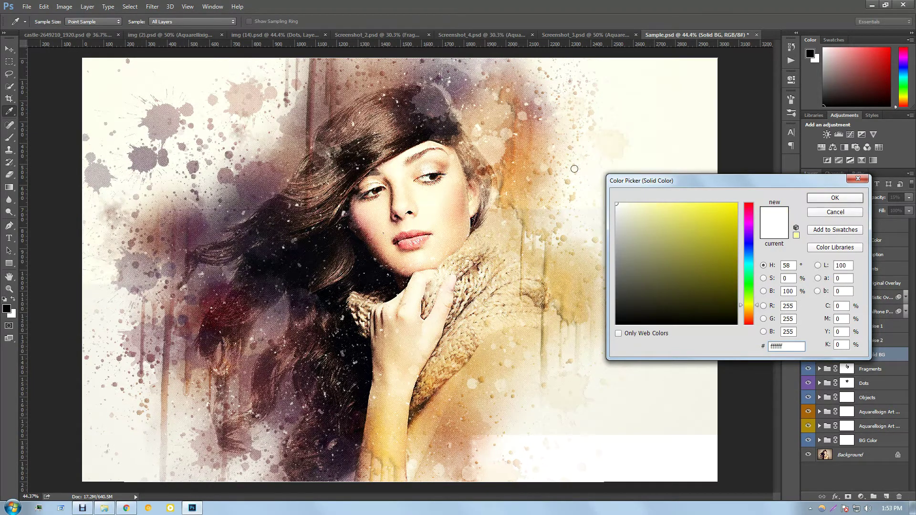
Keep the Solid BG fill white, hide it, and compare the Noise 2 texture off and on
left_click(824, 216)
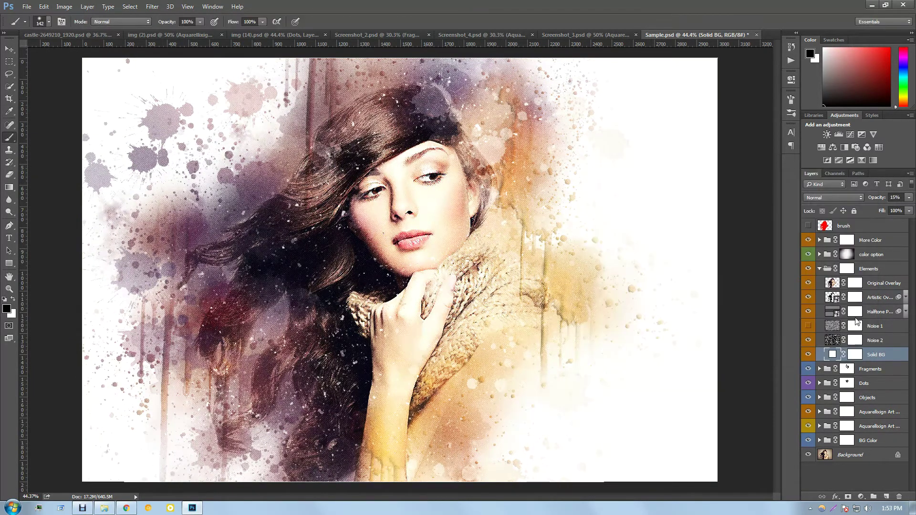
left_click(810, 356)
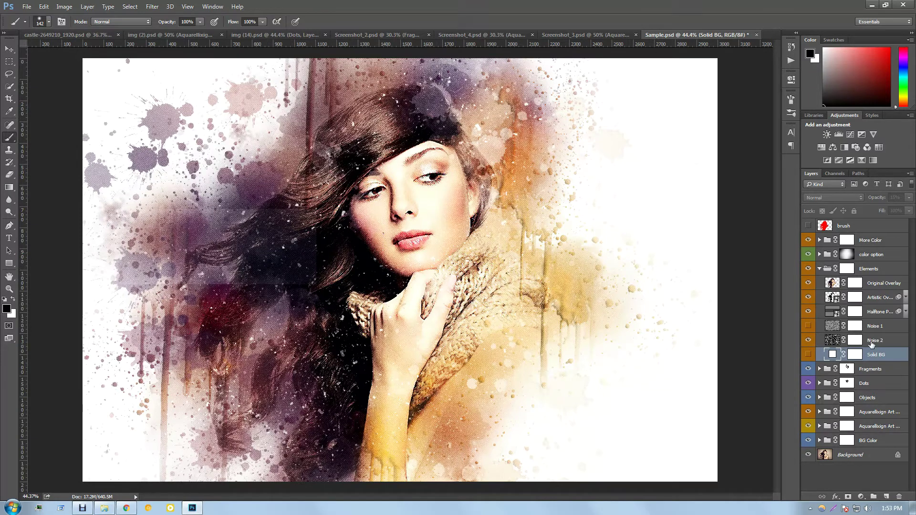
left_click(883, 342)
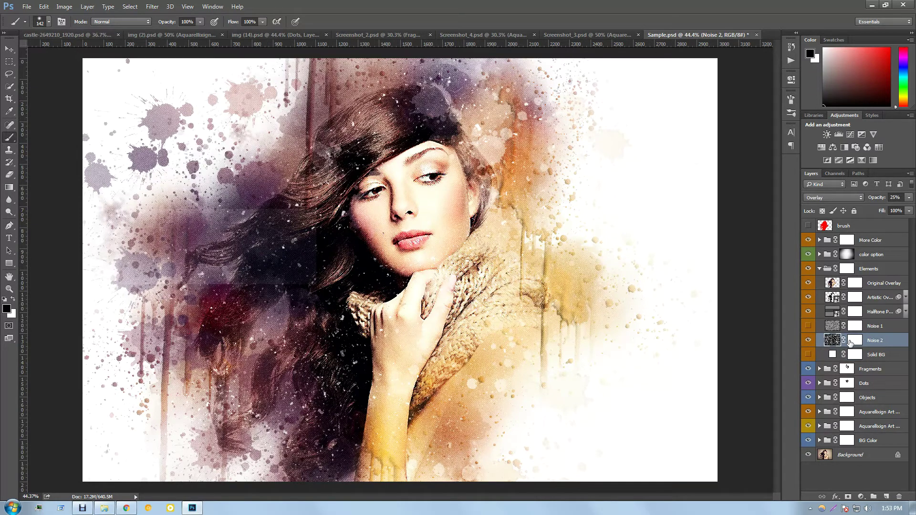
left_click(812, 340)
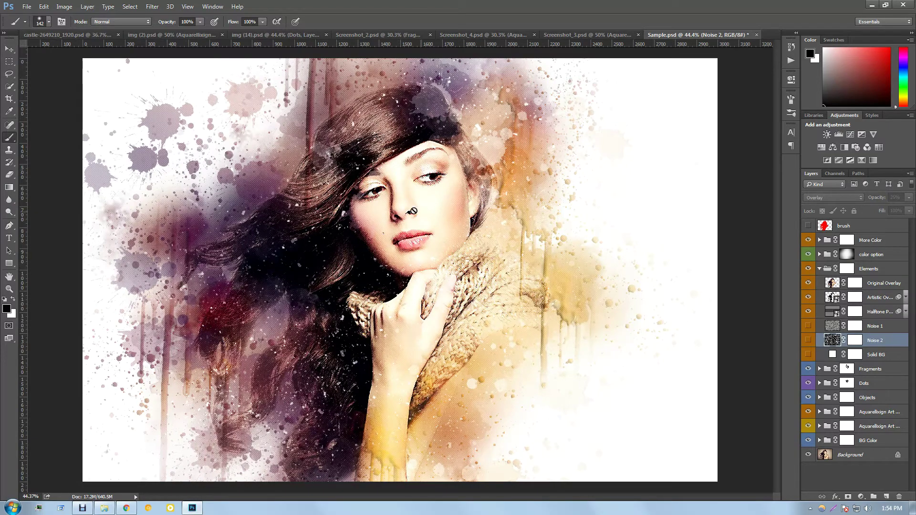
scroll(401, 196, "up", 2)
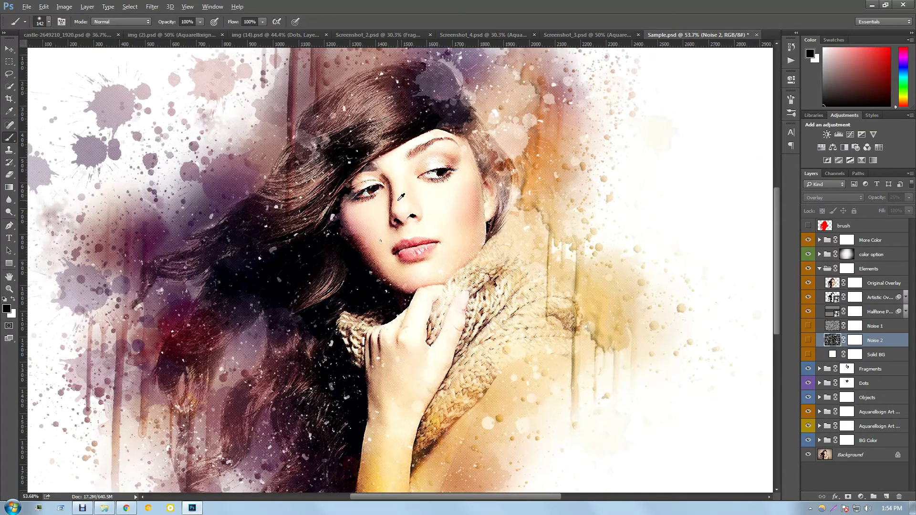
key("alt")
left_click(808, 340)
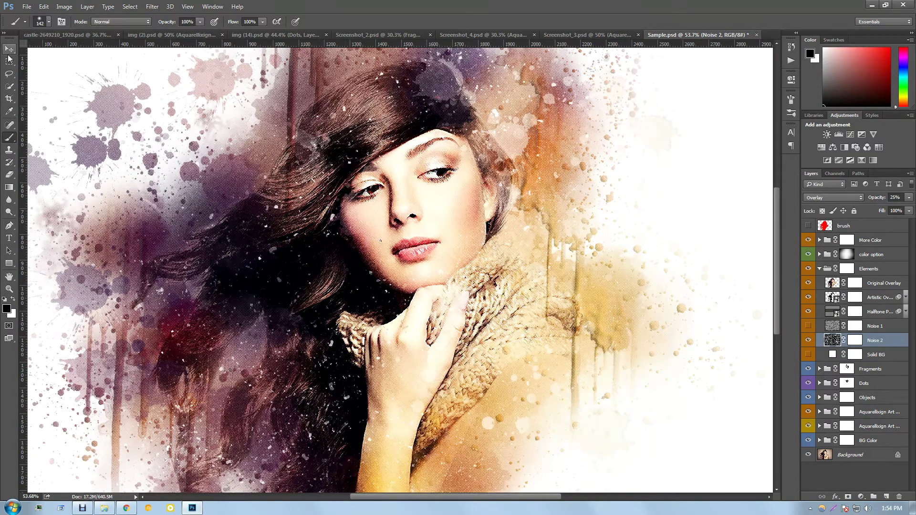
Try the Noise 1 texture on and off, then hide and select Halftone Pattern
left_click(9, 50)
left_click(884, 327)
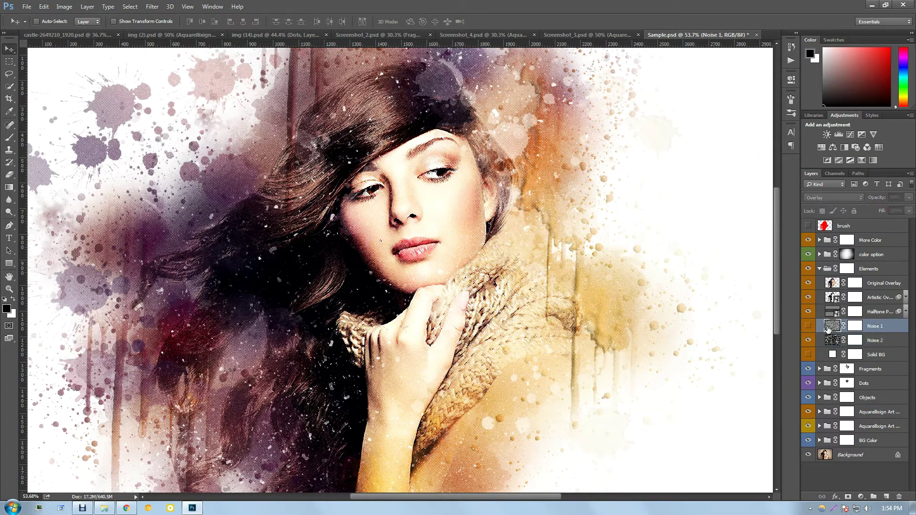
left_click(808, 326)
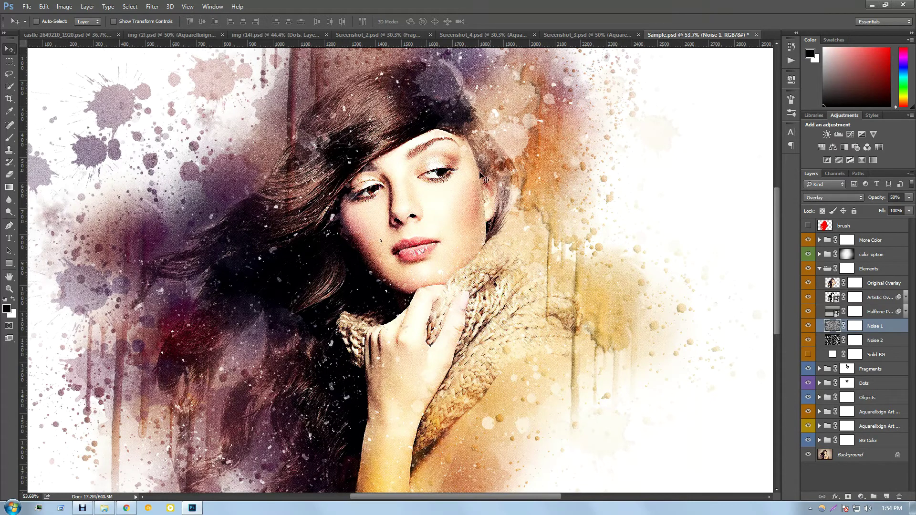
left_click(808, 326)
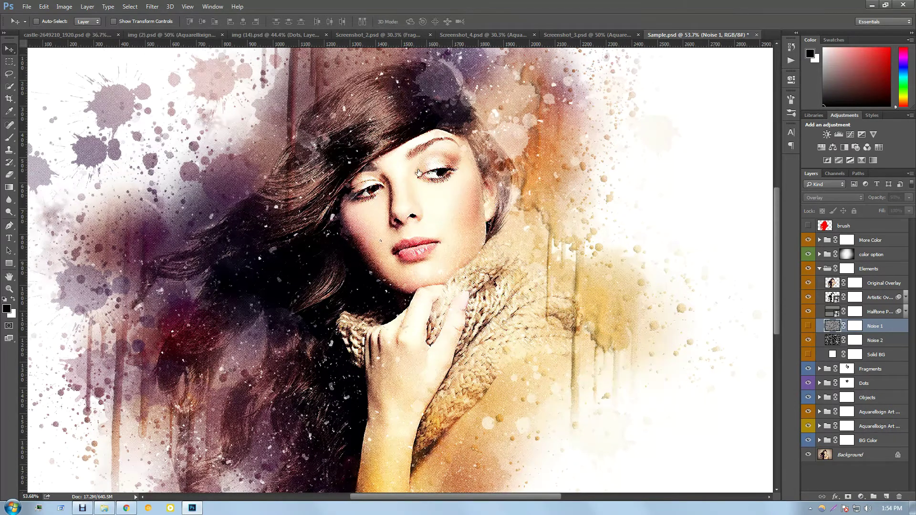
left_click(808, 312)
left_click(890, 314)
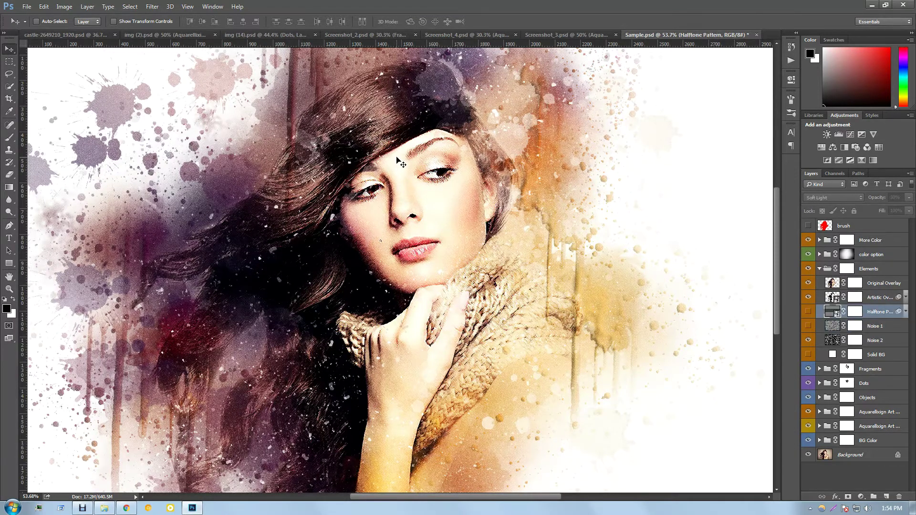
Restore Halftone Pattern and compare the portrait with Artistic Overlay off and on
left_click(809, 312)
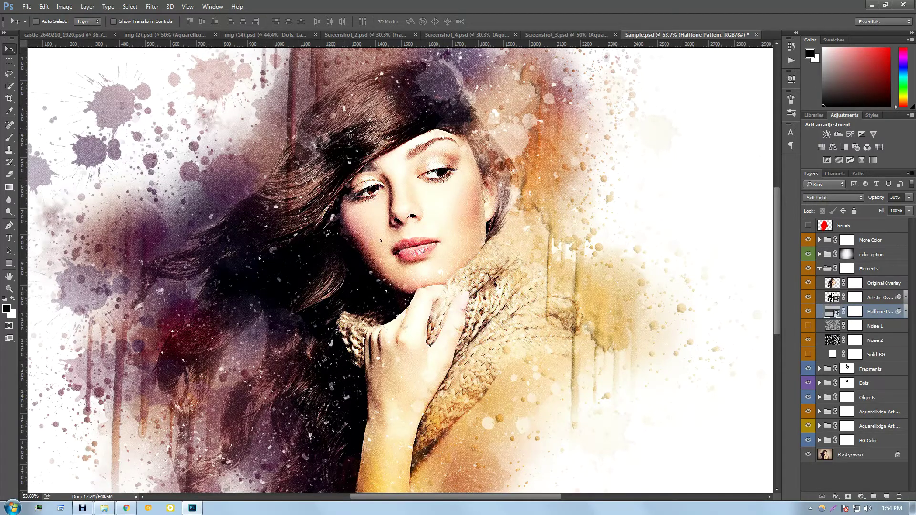
left_click(886, 302)
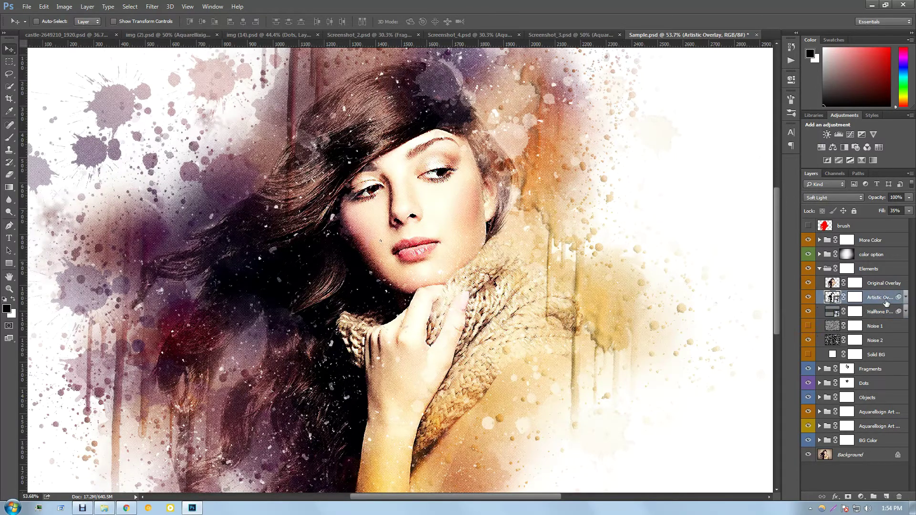
left_click(809, 298)
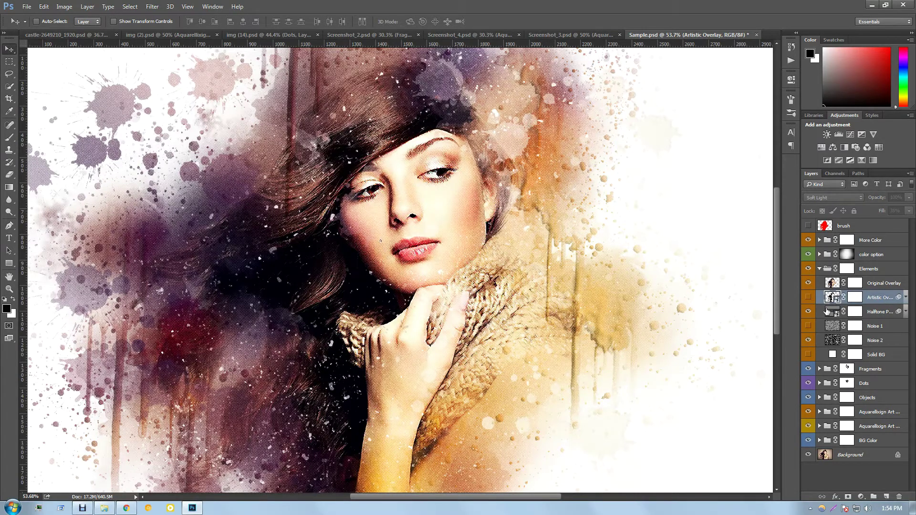
left_click(808, 297)
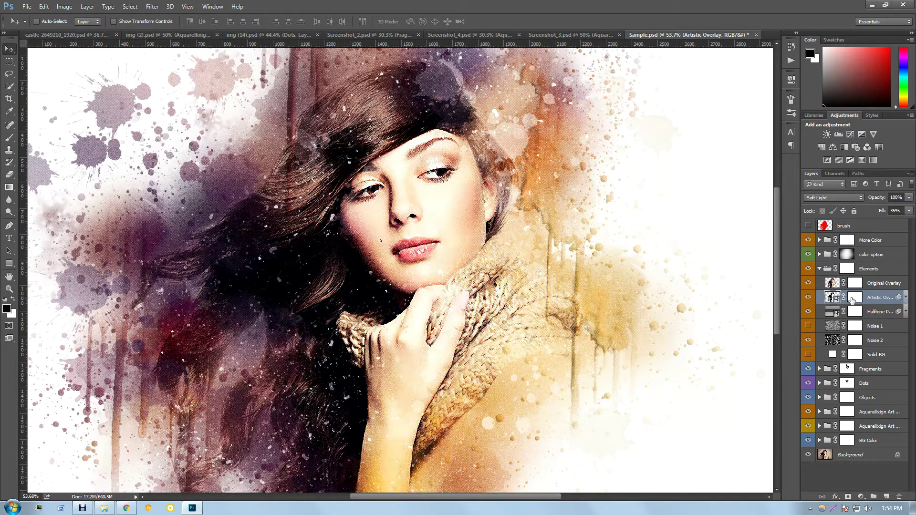
Compare Original Overlay hidden and shown, then fold the Elements group closed
left_click(880, 284)
scroll(549, 211, "down", 1)
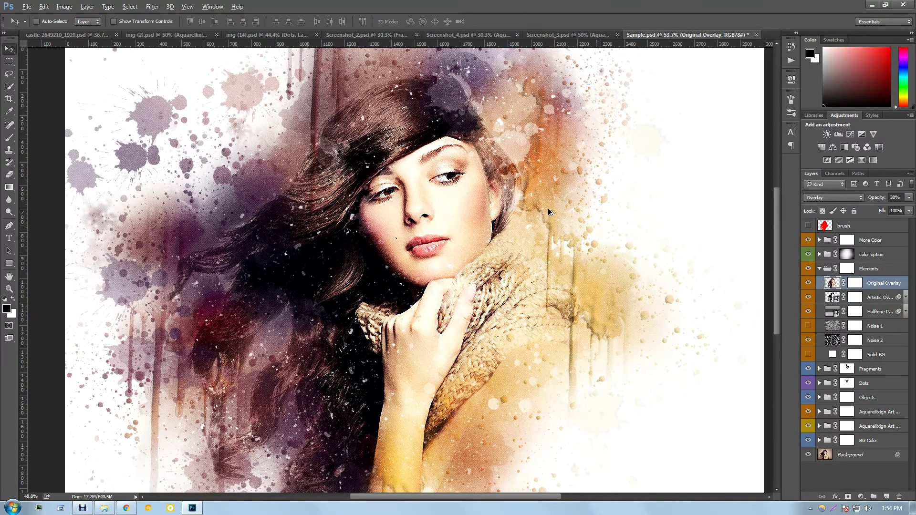
left_click(808, 283)
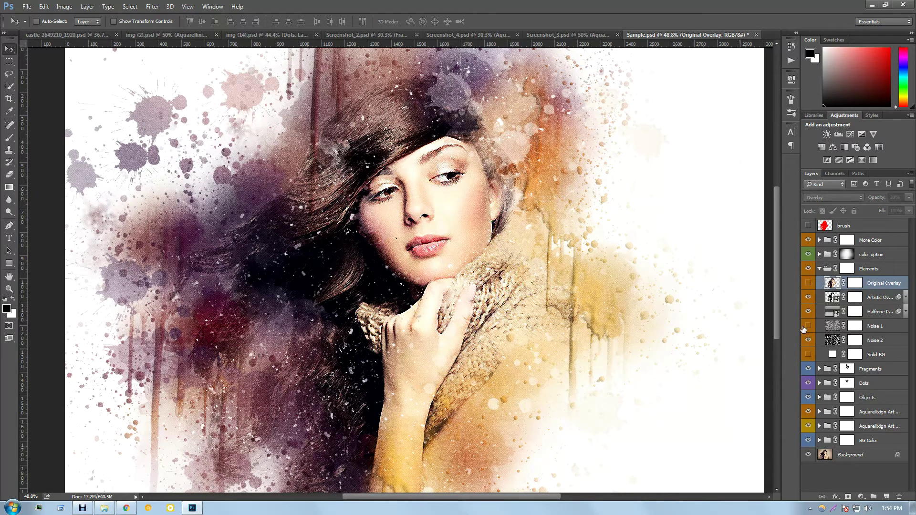
left_click(808, 283)
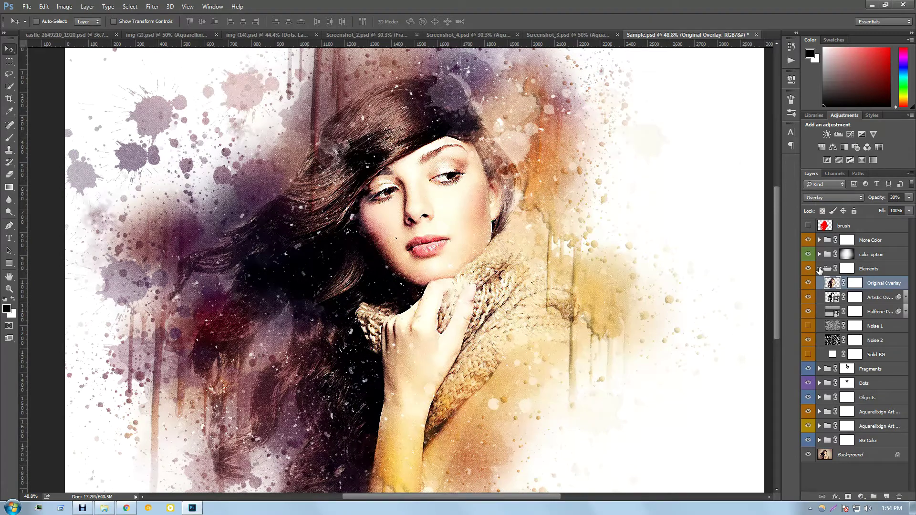
left_click(819, 268)
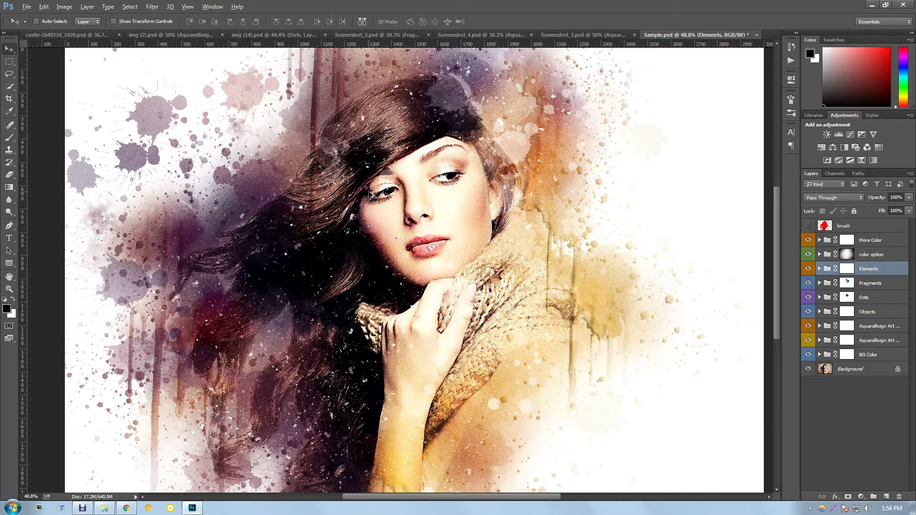
Turn on Gradient Fill 1 and 2 tints, move the gradient lower, and test Gradient Fill 3
scroll(370, 193, "down", 1)
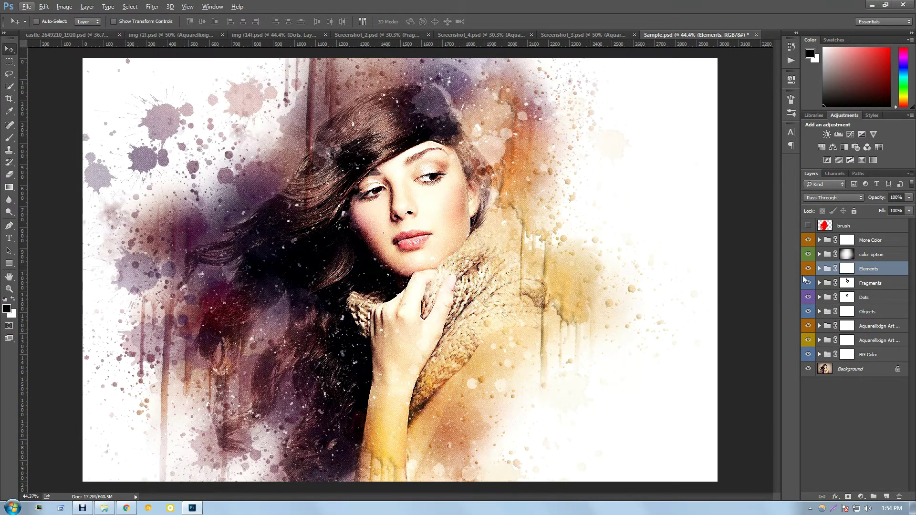
left_click(872, 258)
left_click(820, 254)
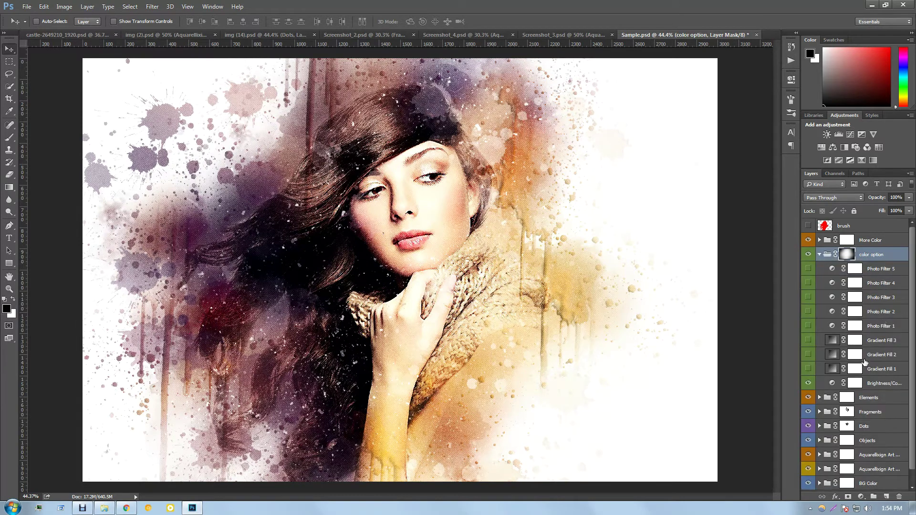
left_click(892, 368)
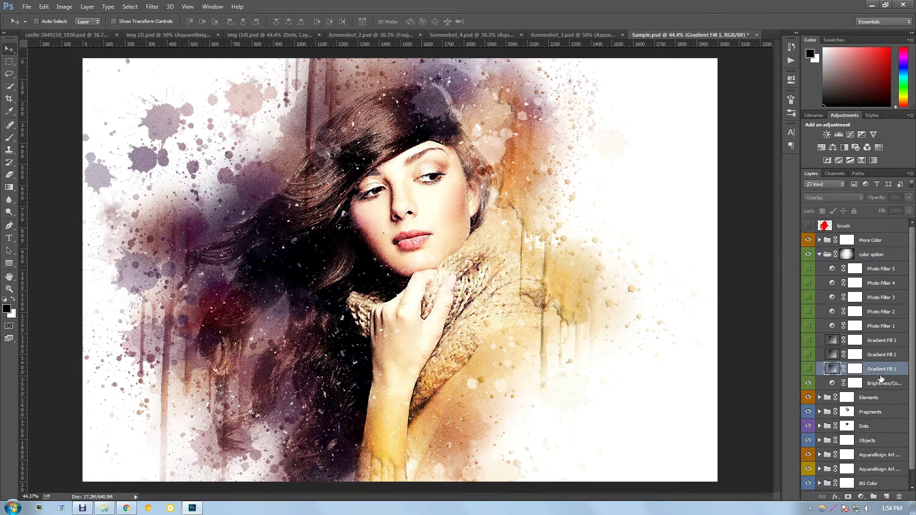
left_click(808, 369)
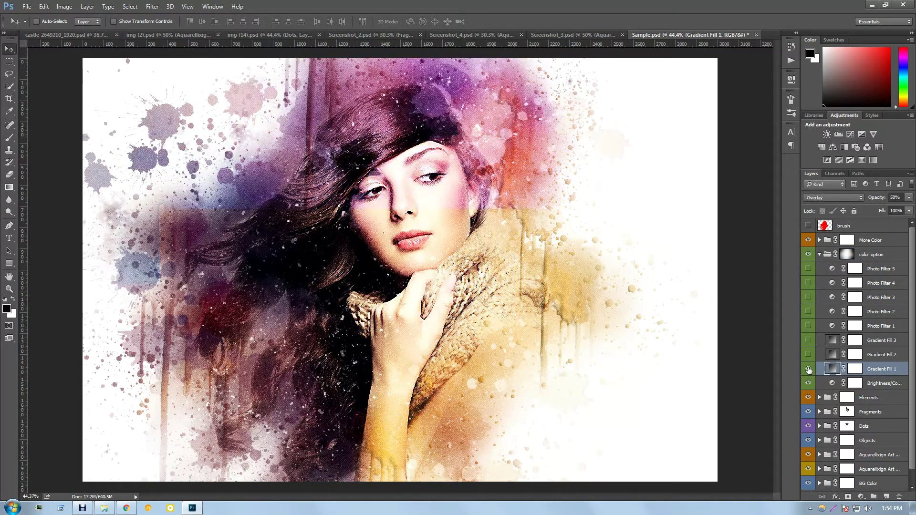
left_click_drag(439, 181, 371, 338)
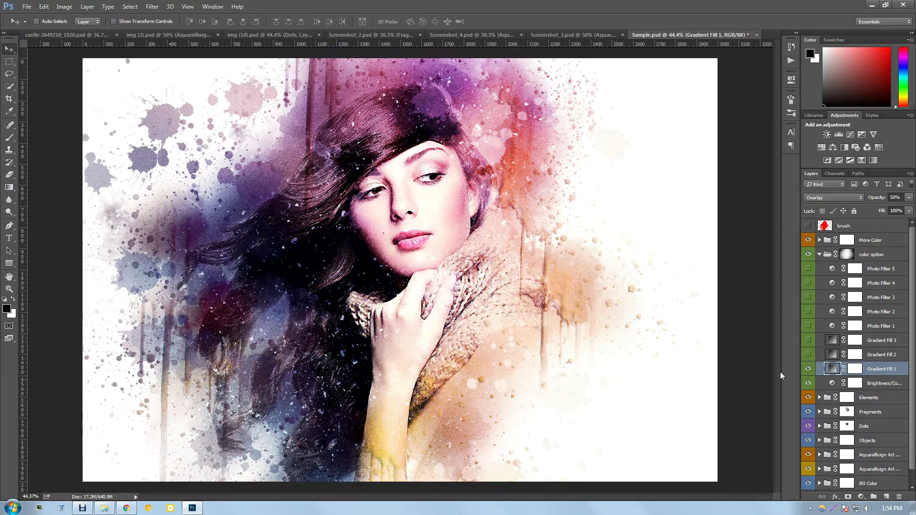
left_click(808, 355)
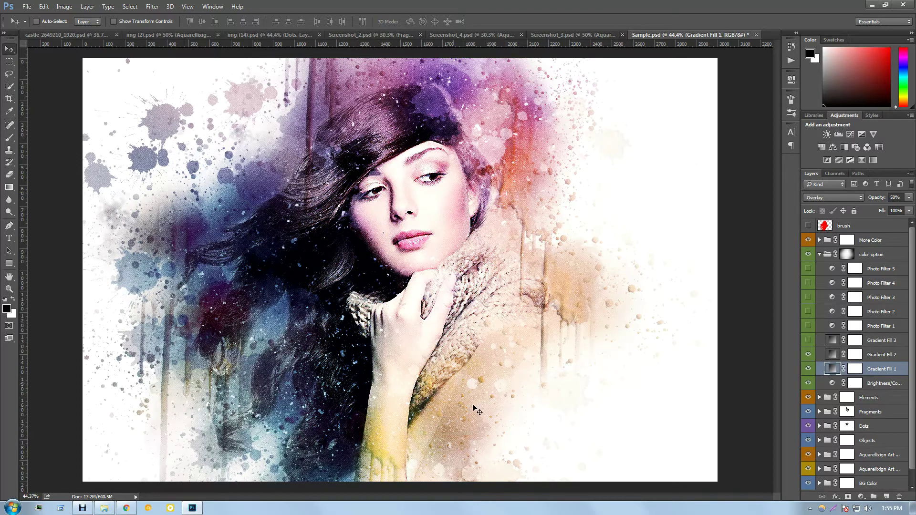
left_click(808, 340)
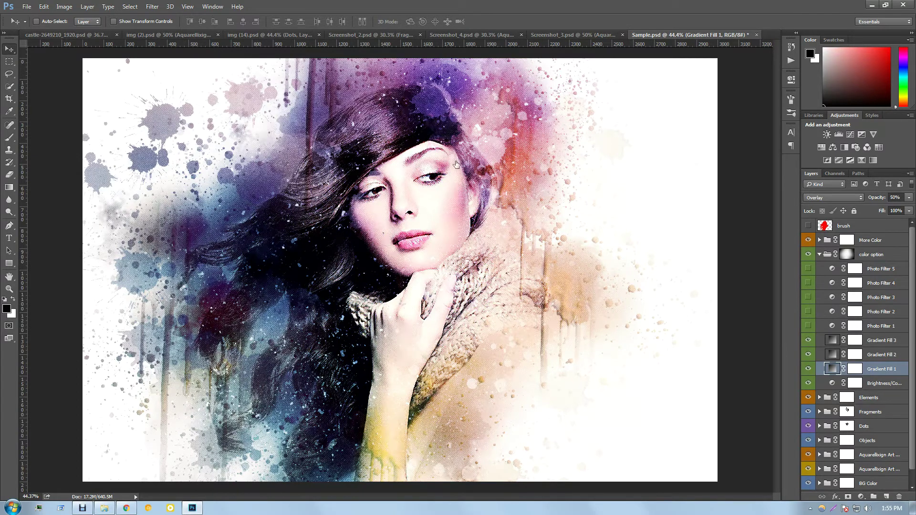
left_click(808, 340)
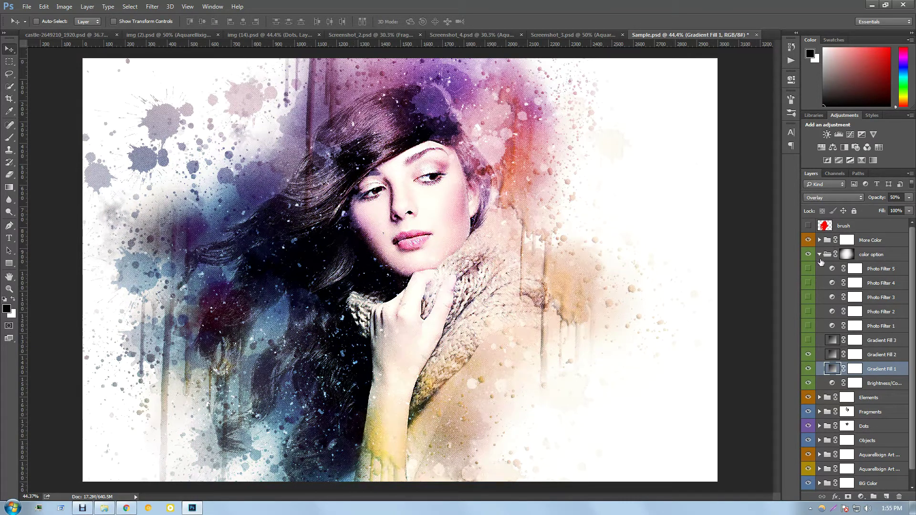
Hide Photo Filters 1 and 2, swap Photo Filter 4 for pink Photo Filter 5, and collapse the group
left_click(808, 327)
left_click(809, 312)
left_click(809, 281)
left_click(811, 271)
left_click(820, 254)
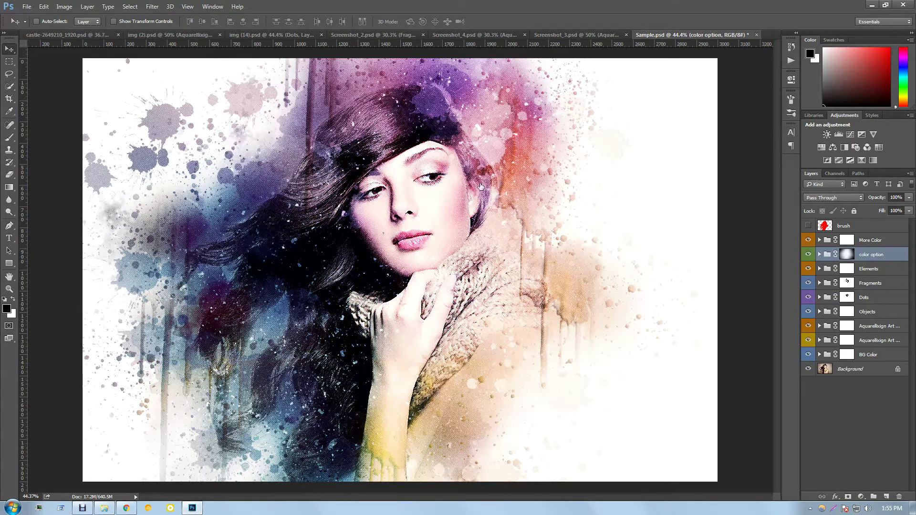
Expand More Color and preview the C1 and C2 colour variants, leaving C2 on
left_click(820, 240)
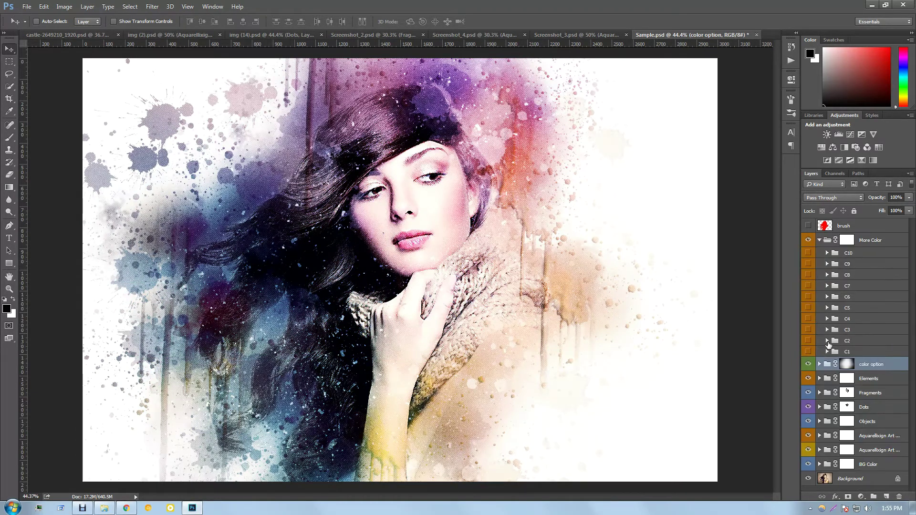
left_click(808, 353)
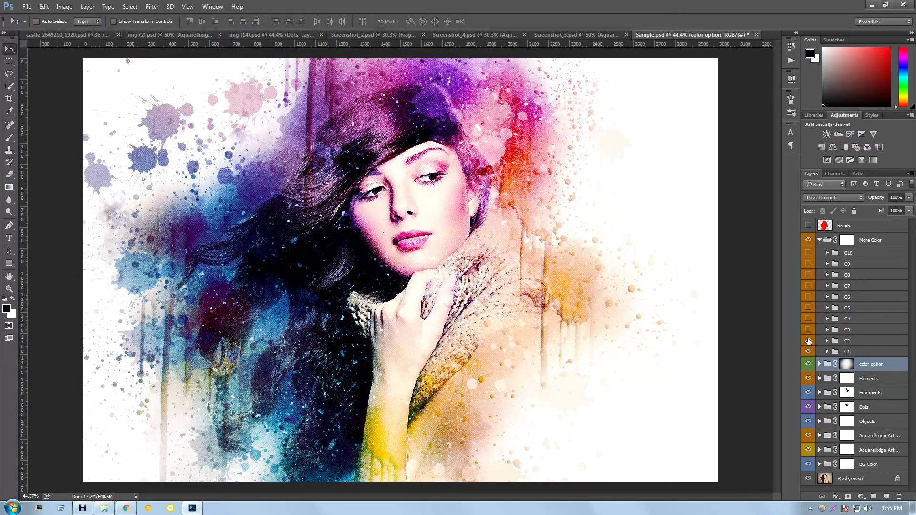
left_click(809, 341)
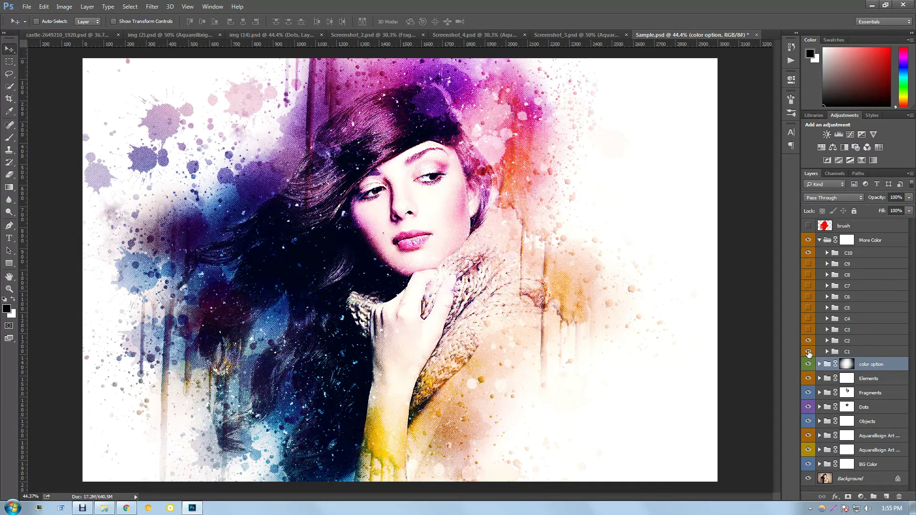
left_click(808, 352)
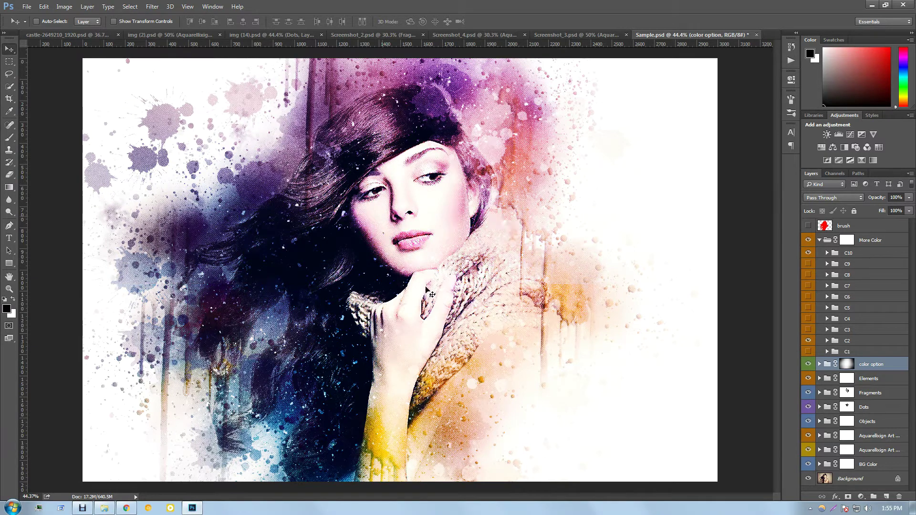
Preview purple C9, hide C7, C6, C5 and C10, then show the vivid C1 variant
left_click(817, 266)
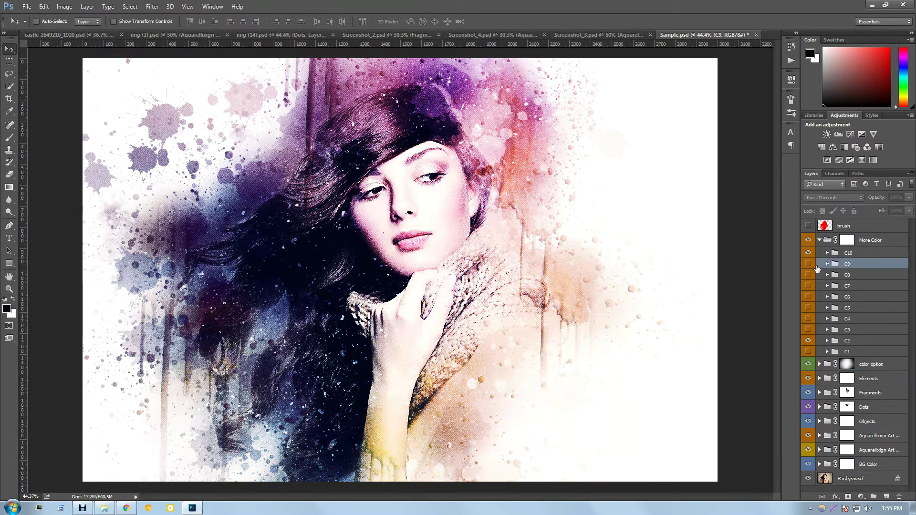
left_click(809, 266)
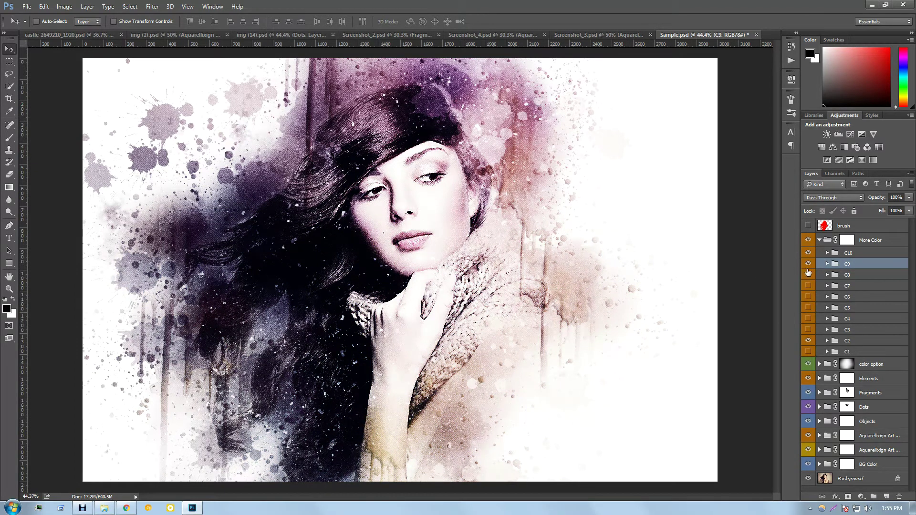
left_click(808, 267)
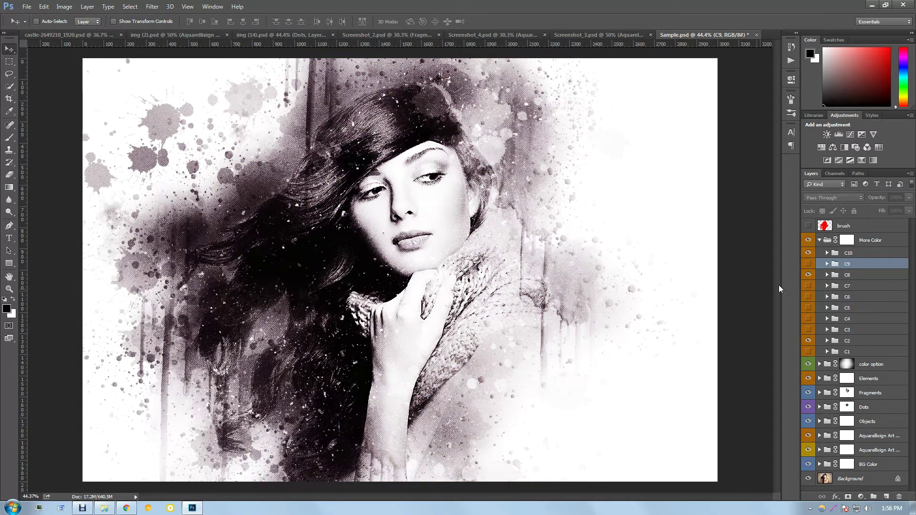
left_click(808, 286)
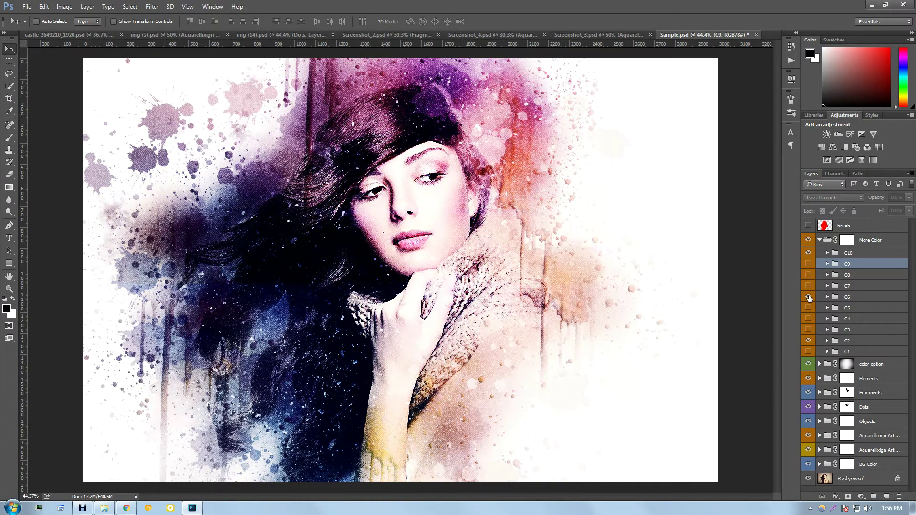
left_click(808, 297)
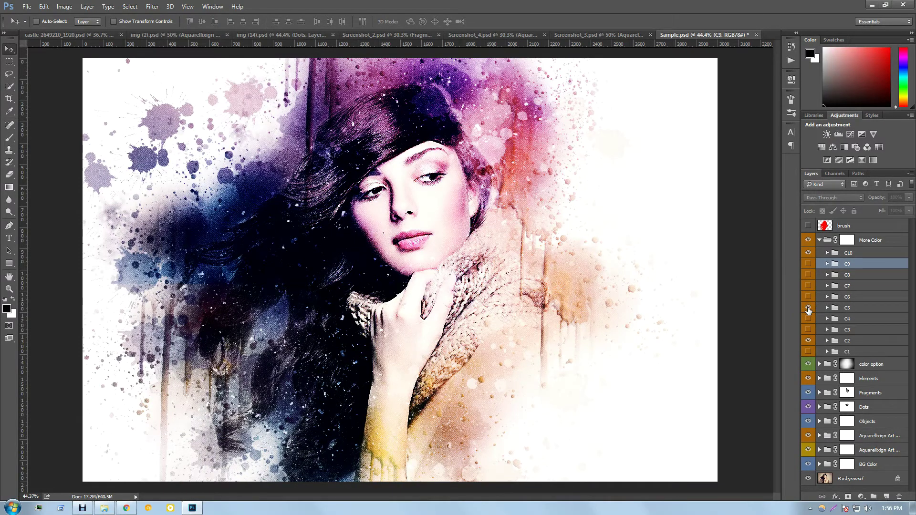
left_click(809, 307)
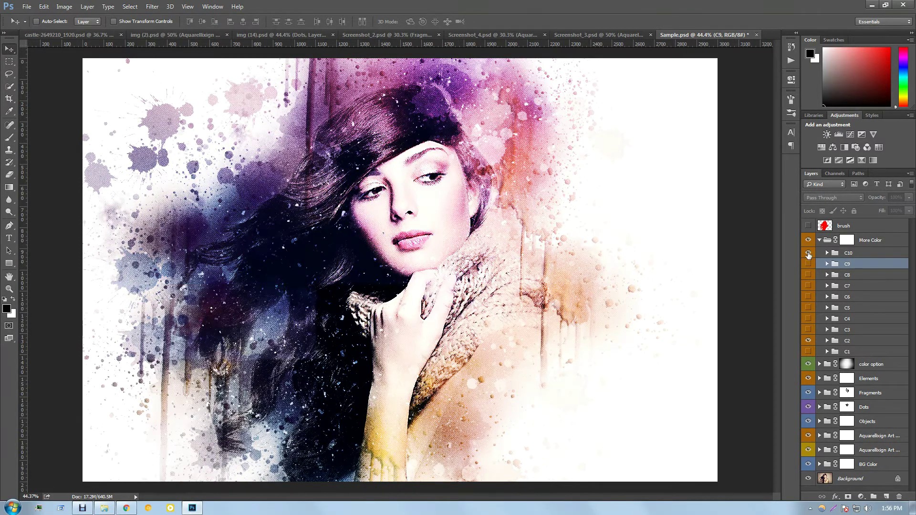
left_click(808, 252)
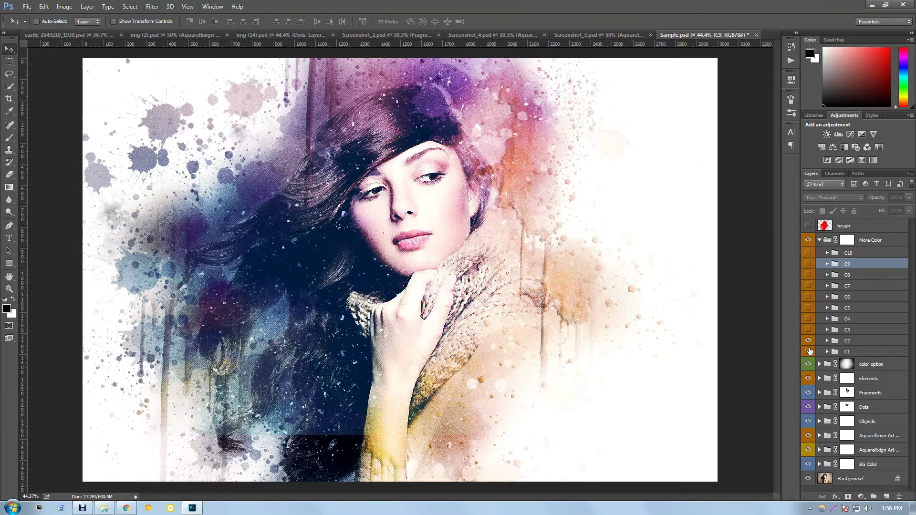
left_click(808, 351)
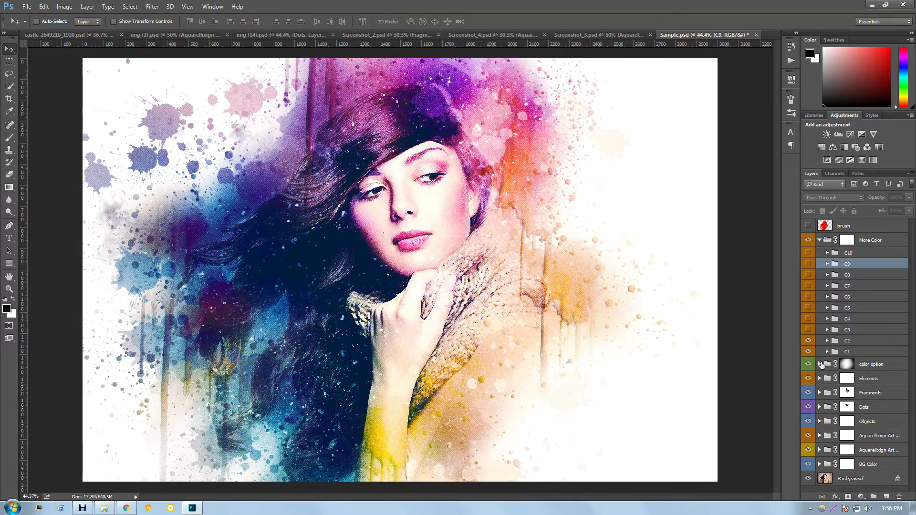
Try Gradient Fill 1 and 2 in the color option group for warmer and cooler tones
left_click(820, 364)
scroll(833, 396, "down", 3)
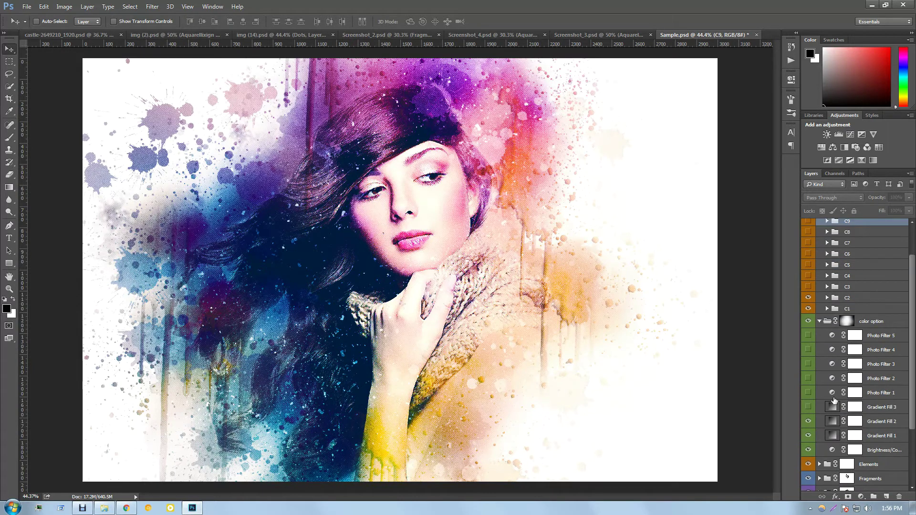
left_click(808, 435)
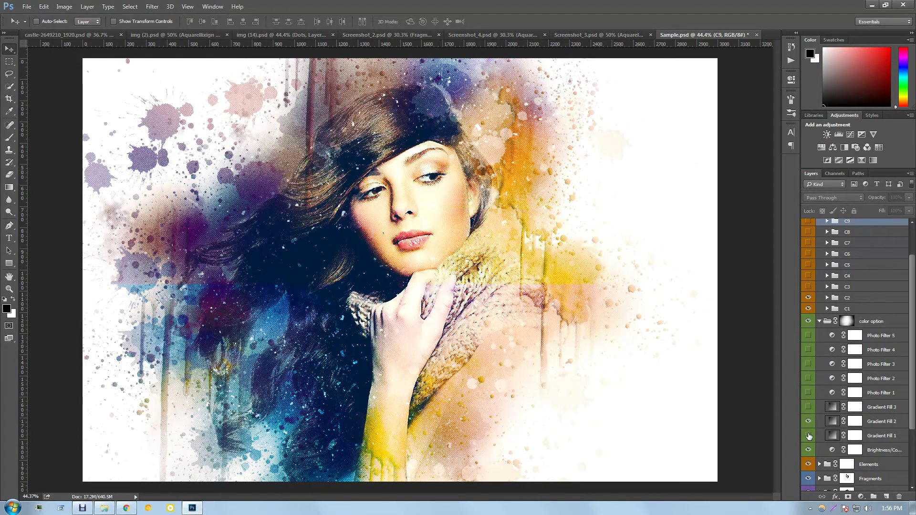
left_click(808, 422)
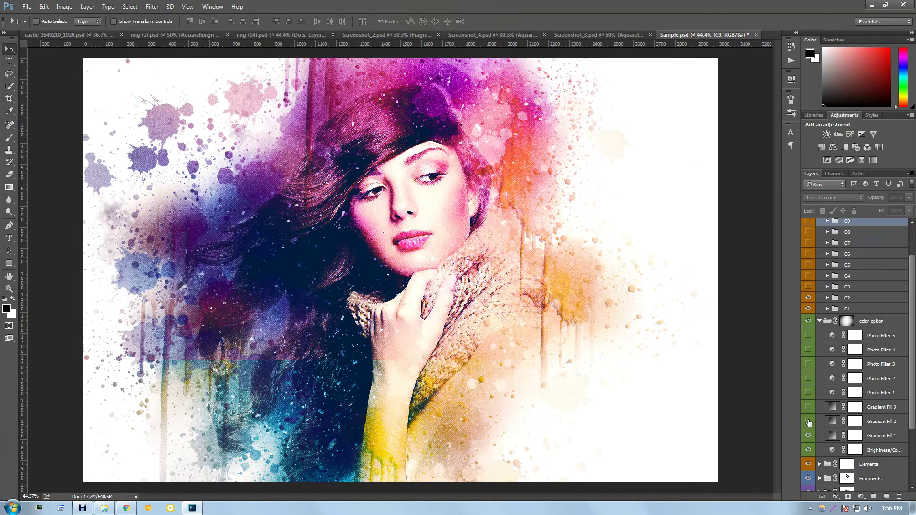
left_click(808, 422)
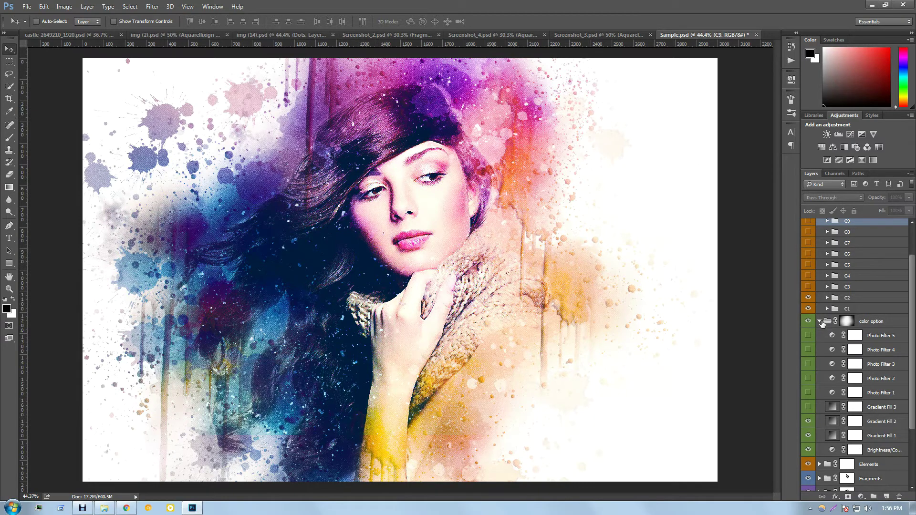
left_click(821, 322)
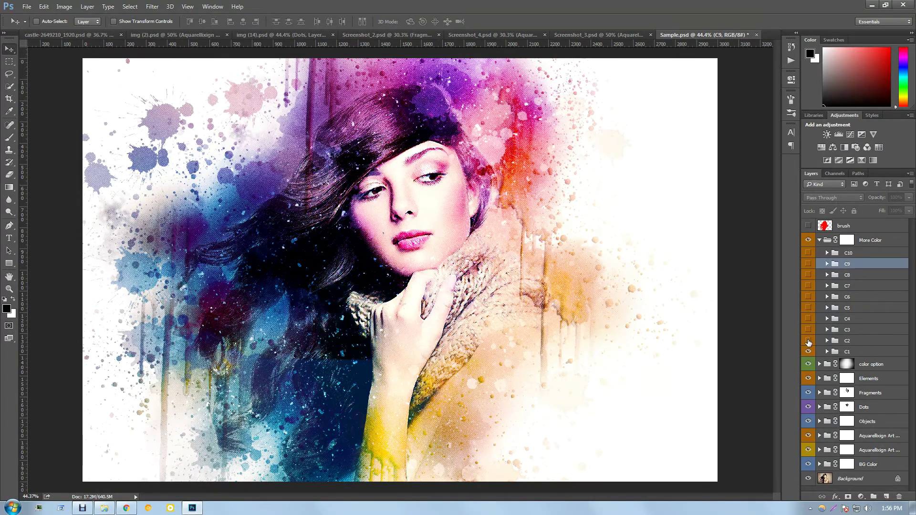
Preview C10 and C9, hide the C1 colour group, and collapse More Color
left_click(808, 253)
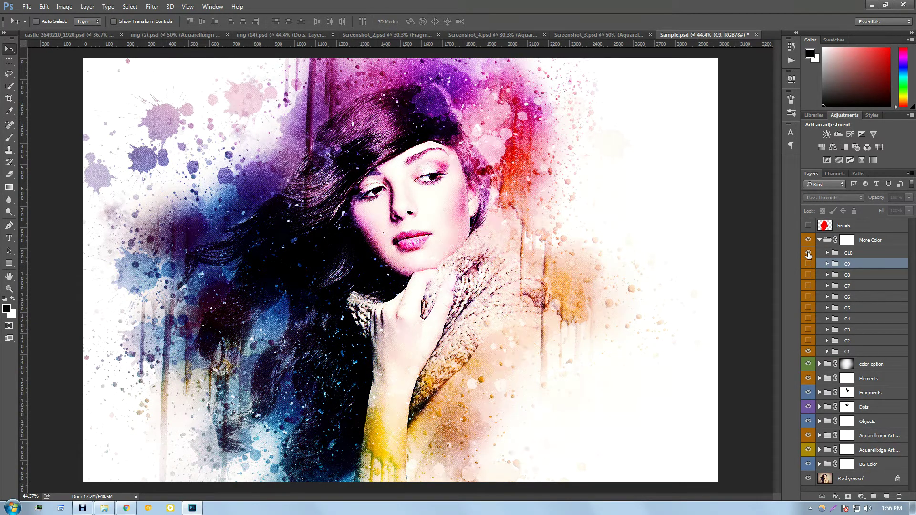
left_click(808, 253)
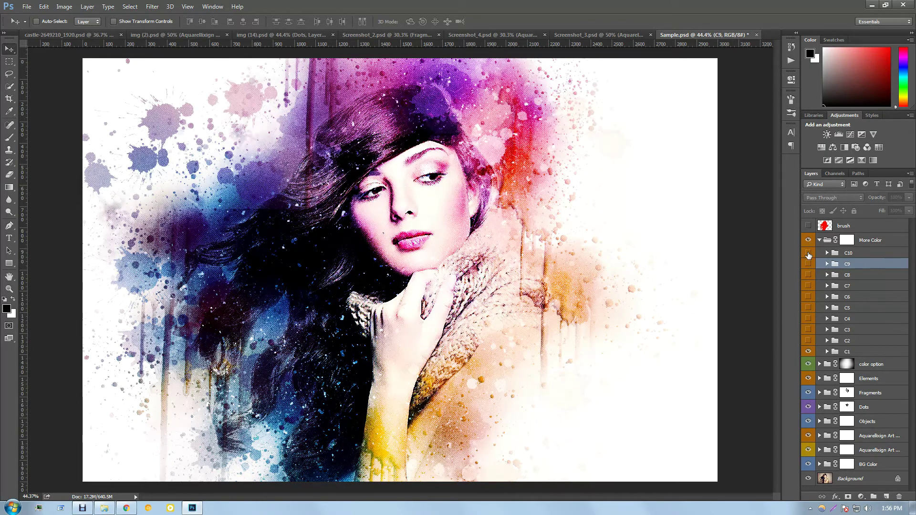
left_click(817, 353)
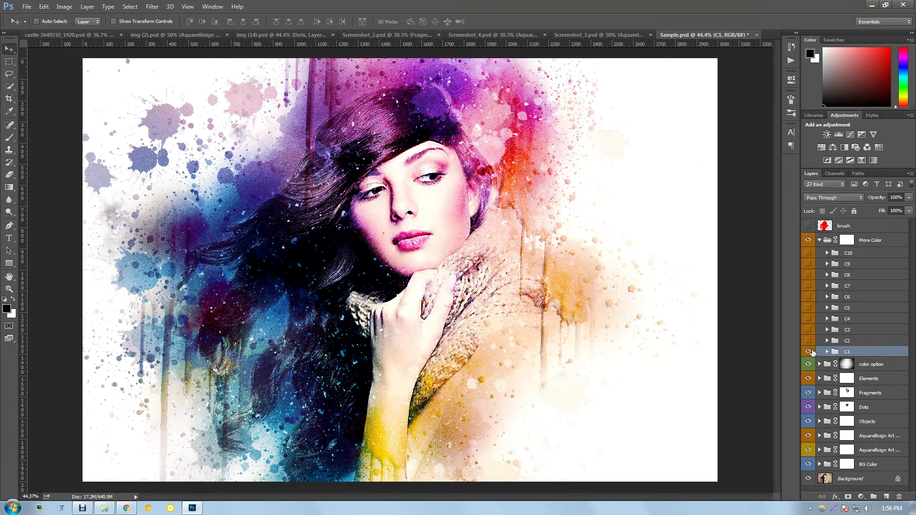
left_click(811, 351)
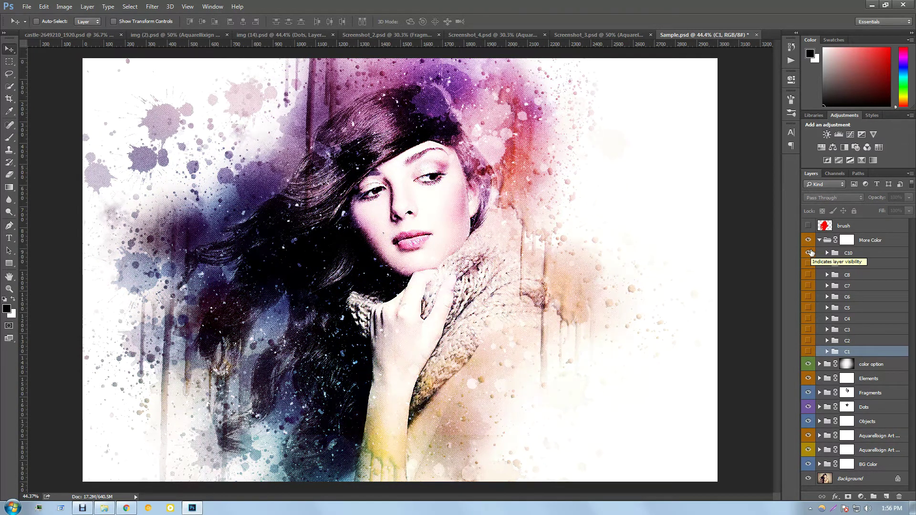
left_click(809, 263)
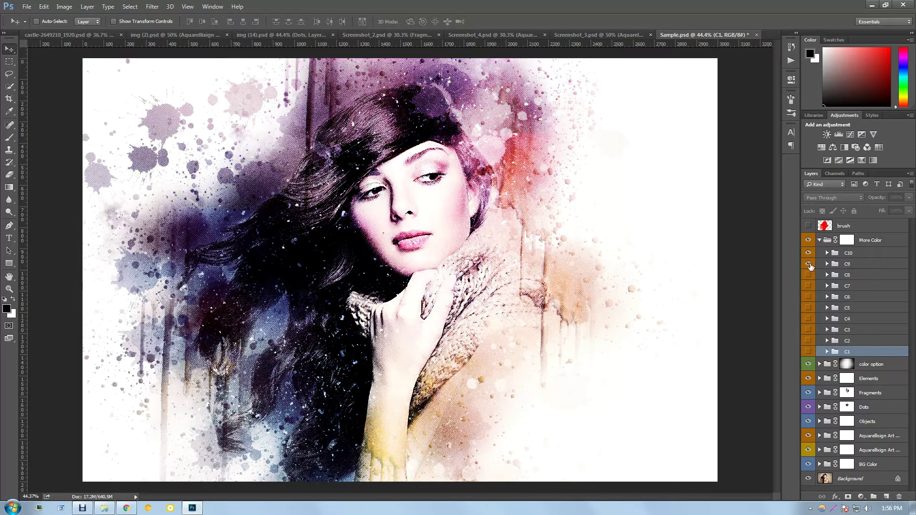
left_click(809, 264)
left_click(818, 240)
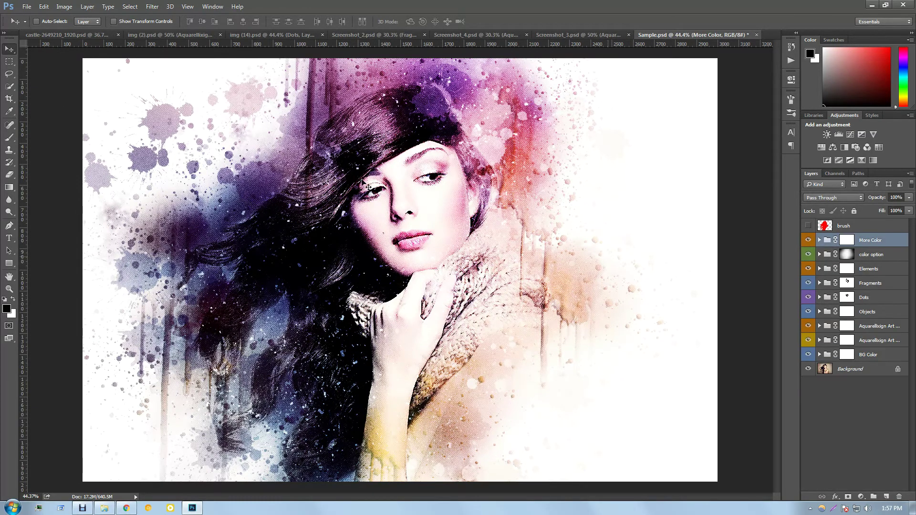
left_click(877, 256)
left_click(886, 282)
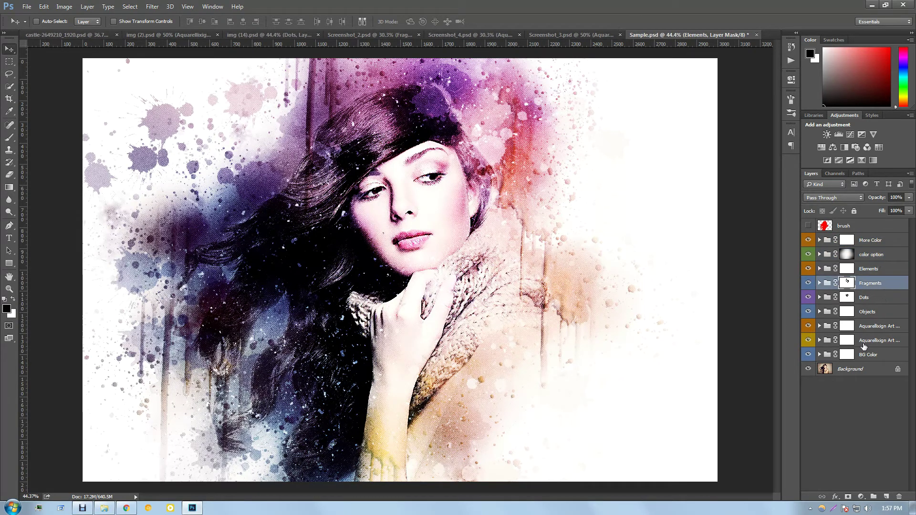
left_click(879, 357)
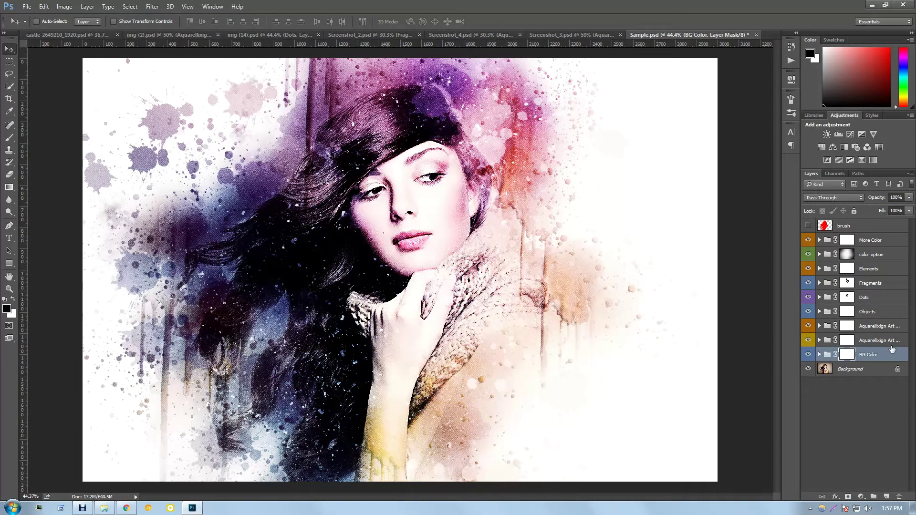
left_click(820, 356)
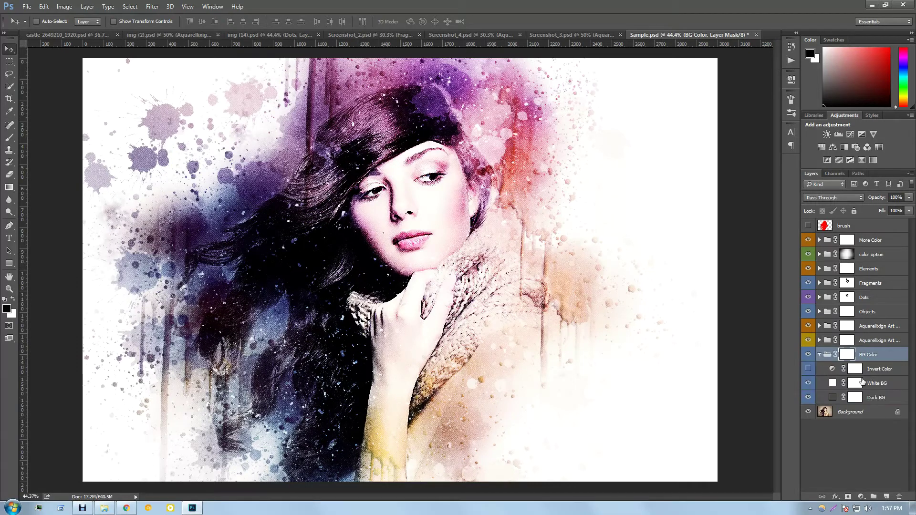
left_click(808, 369)
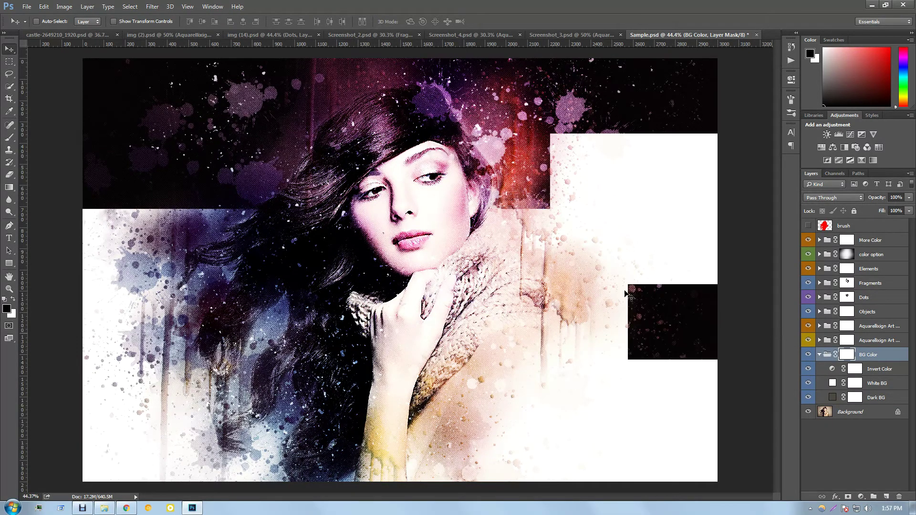
left_click(808, 283)
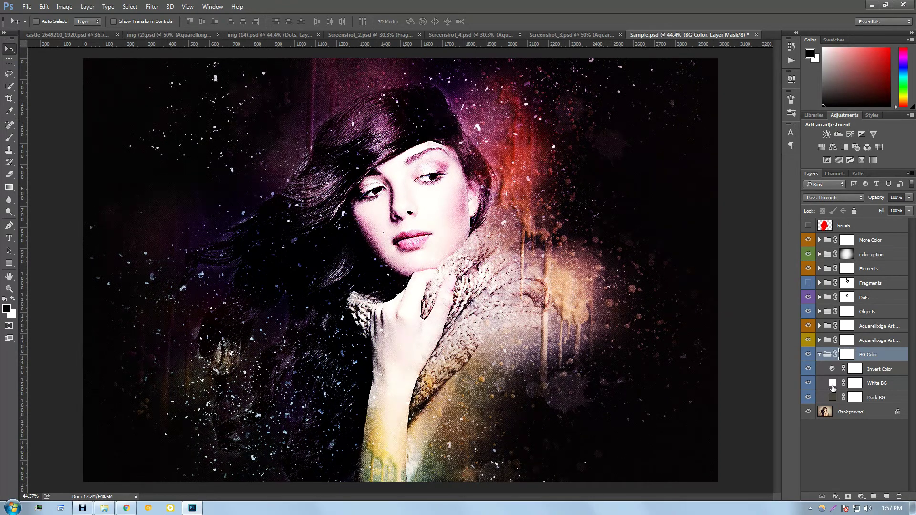
left_click(809, 370)
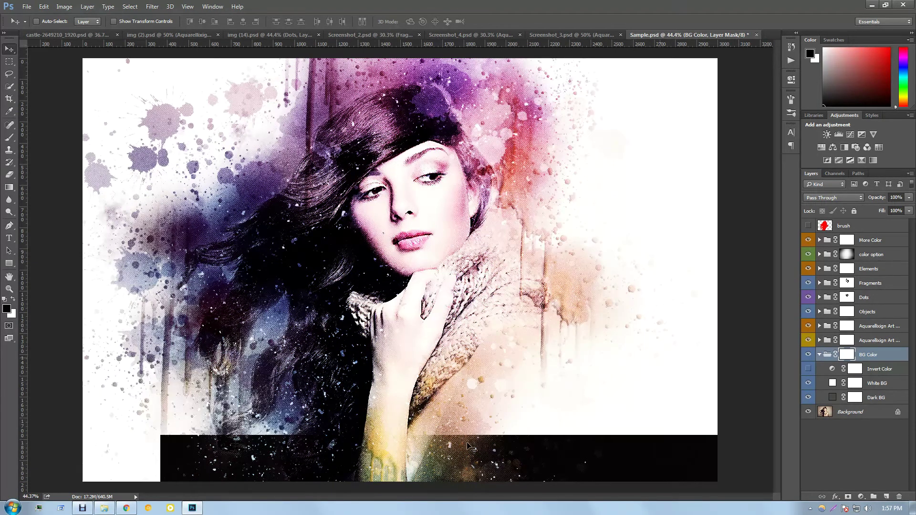
left_click(820, 355)
left_click(809, 356)
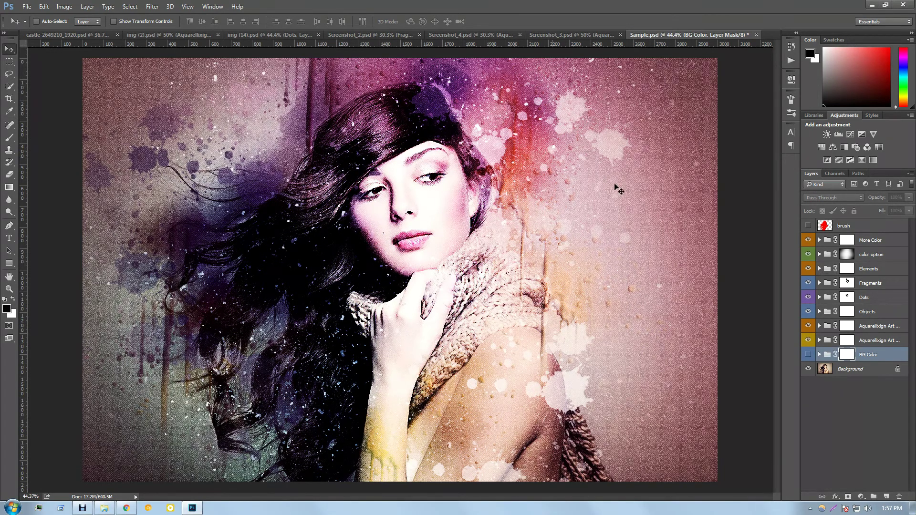
left_click(808, 357)
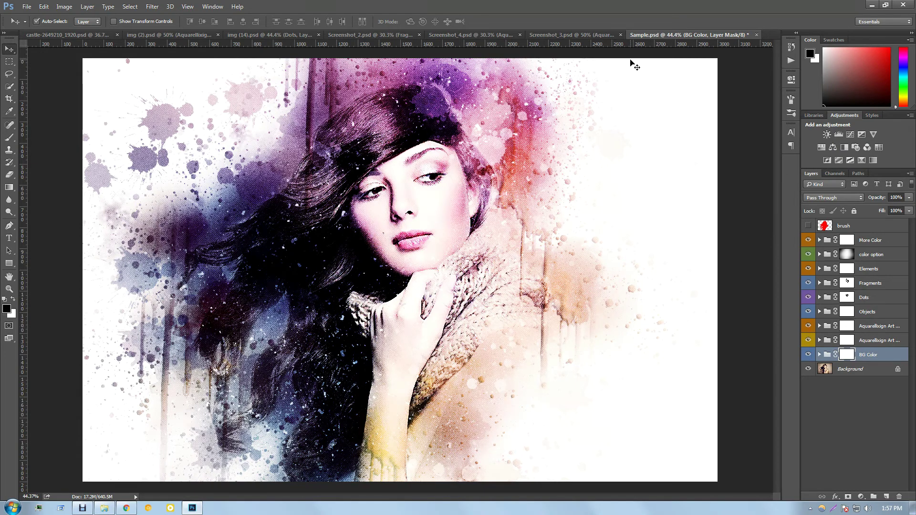
Switch to the castle-2649210_1920.psd example document and zoom briefly
key("ctrl+Tab")
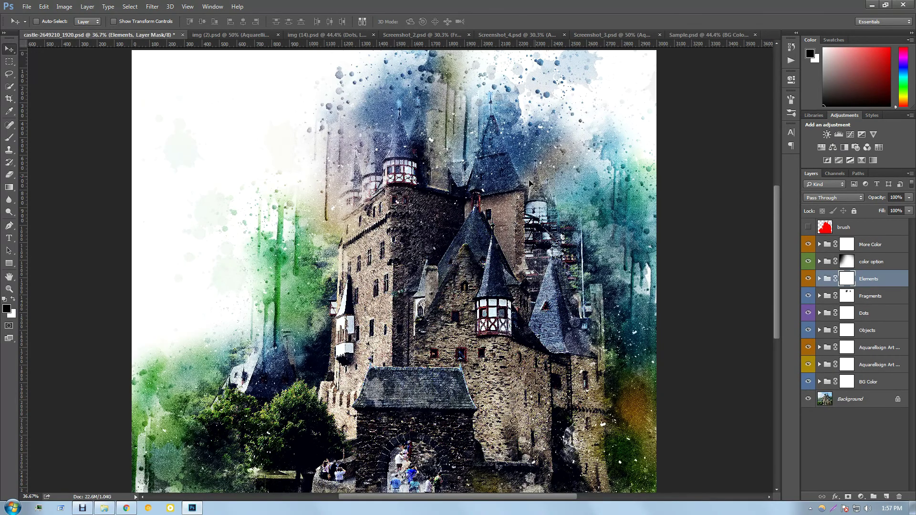
scroll(429, 137, "down", 1)
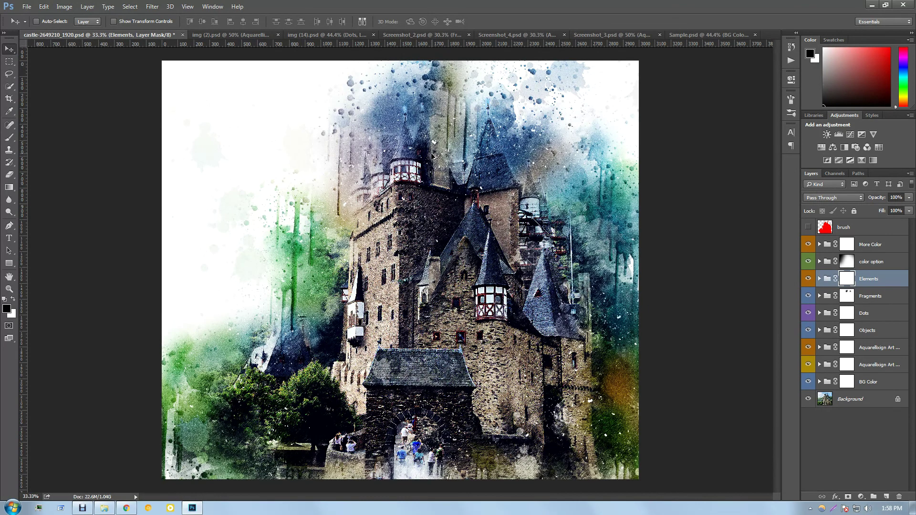
scroll(433, 155, "up", 1)
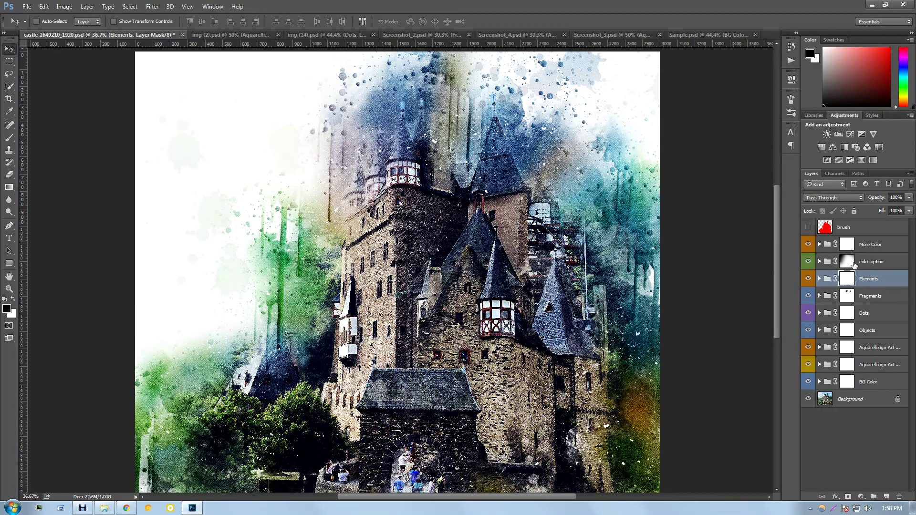
Expand and collapse the castle's More Color, color option and Elements groups
left_click(819, 244)
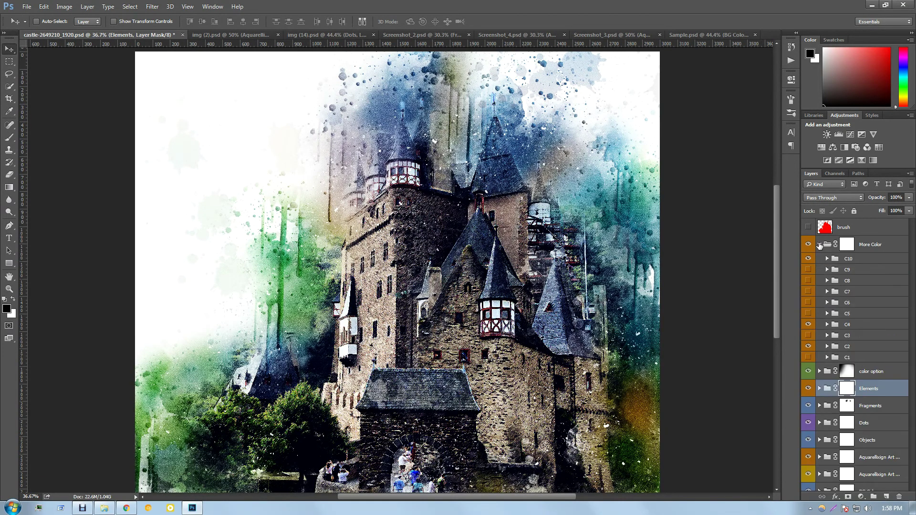
left_click(819, 245)
left_click(820, 261)
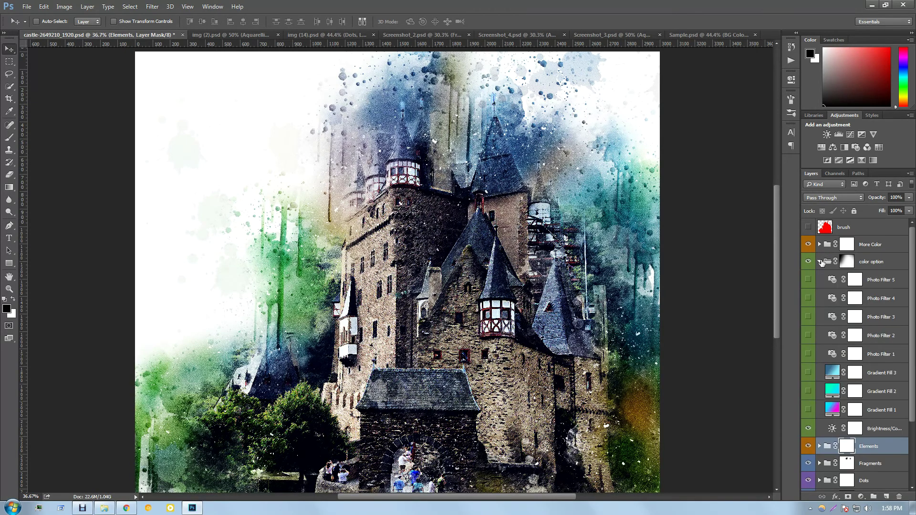
left_click(820, 261)
left_click(819, 279)
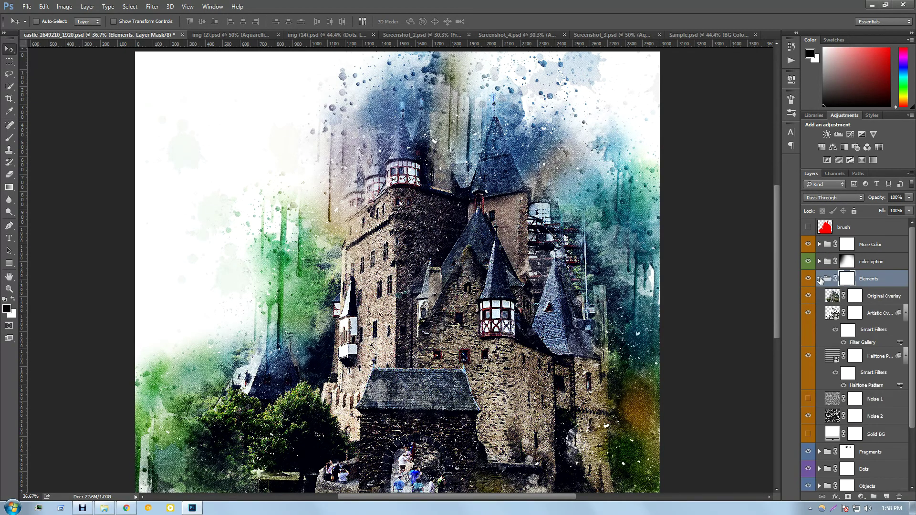
left_click(819, 279)
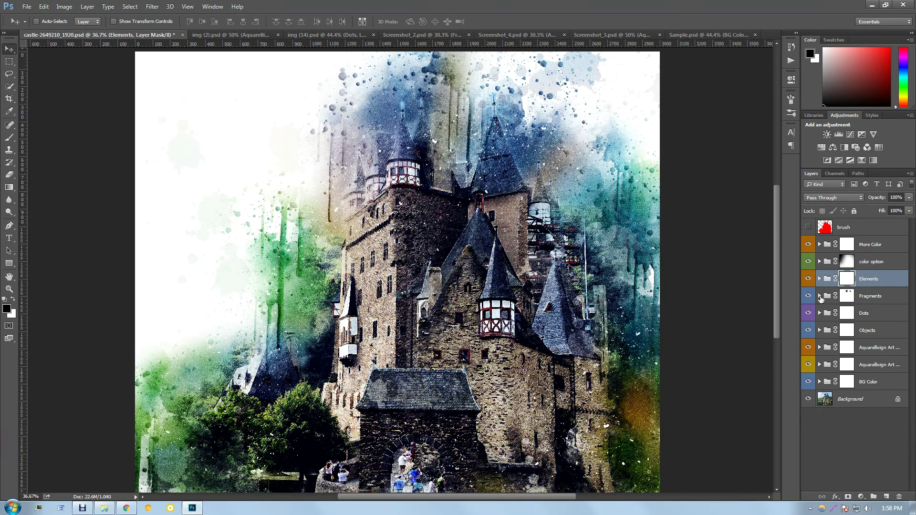